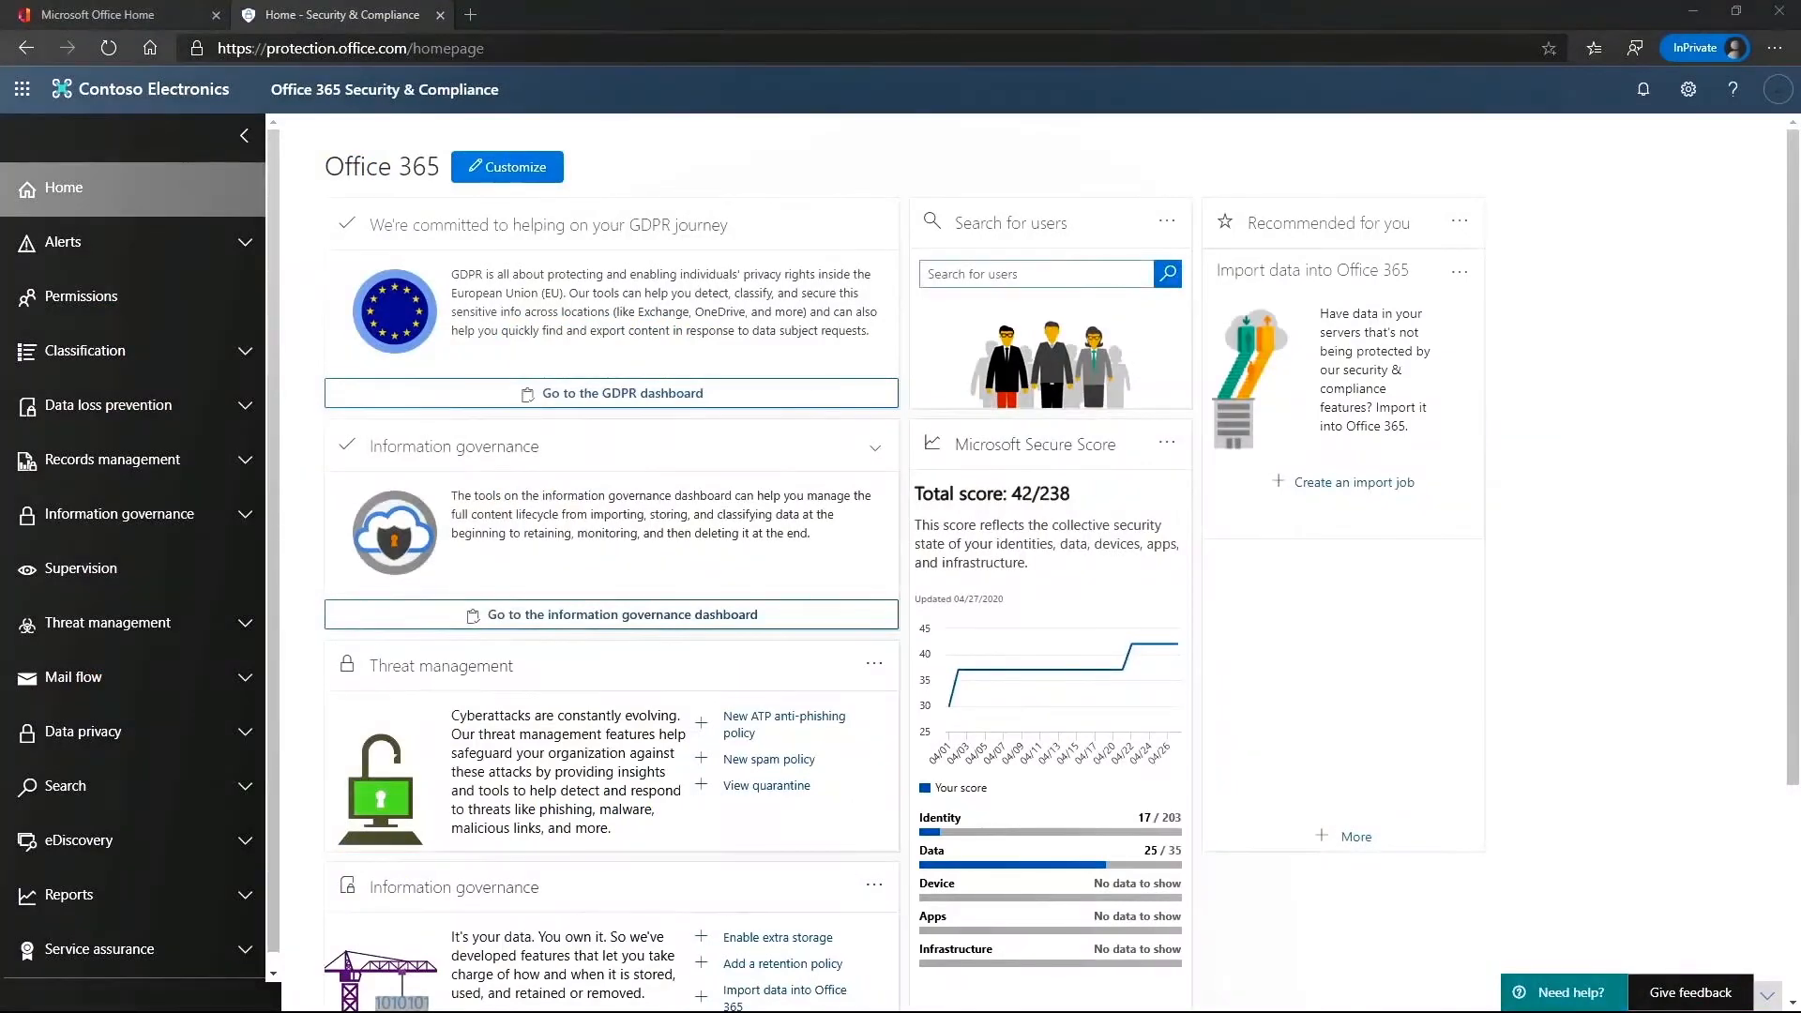
Start a new data loss prevention policy based on the Australia Financial Data template from the Financial category.
{"action": "left_click", "coordinate": [244, 410]}
{"action": "left_click", "coordinate": [229, 455]}
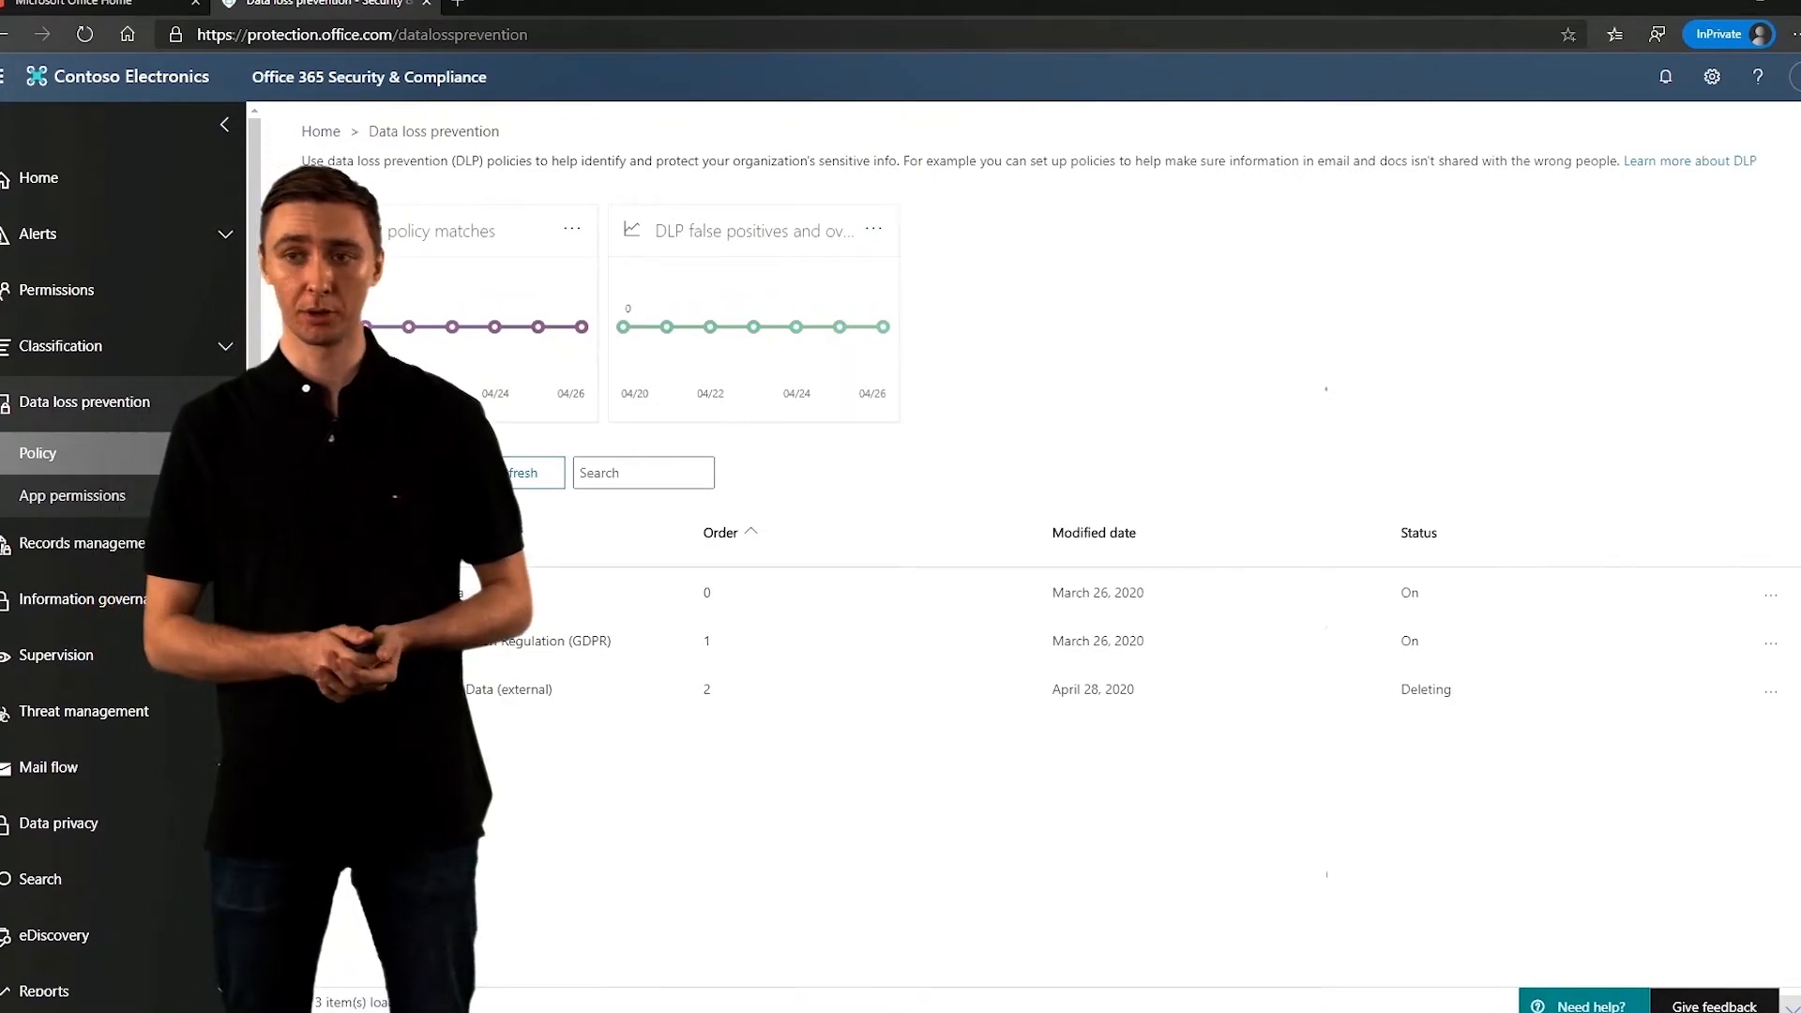
{"action": "left_click", "coordinate": [376, 473]}
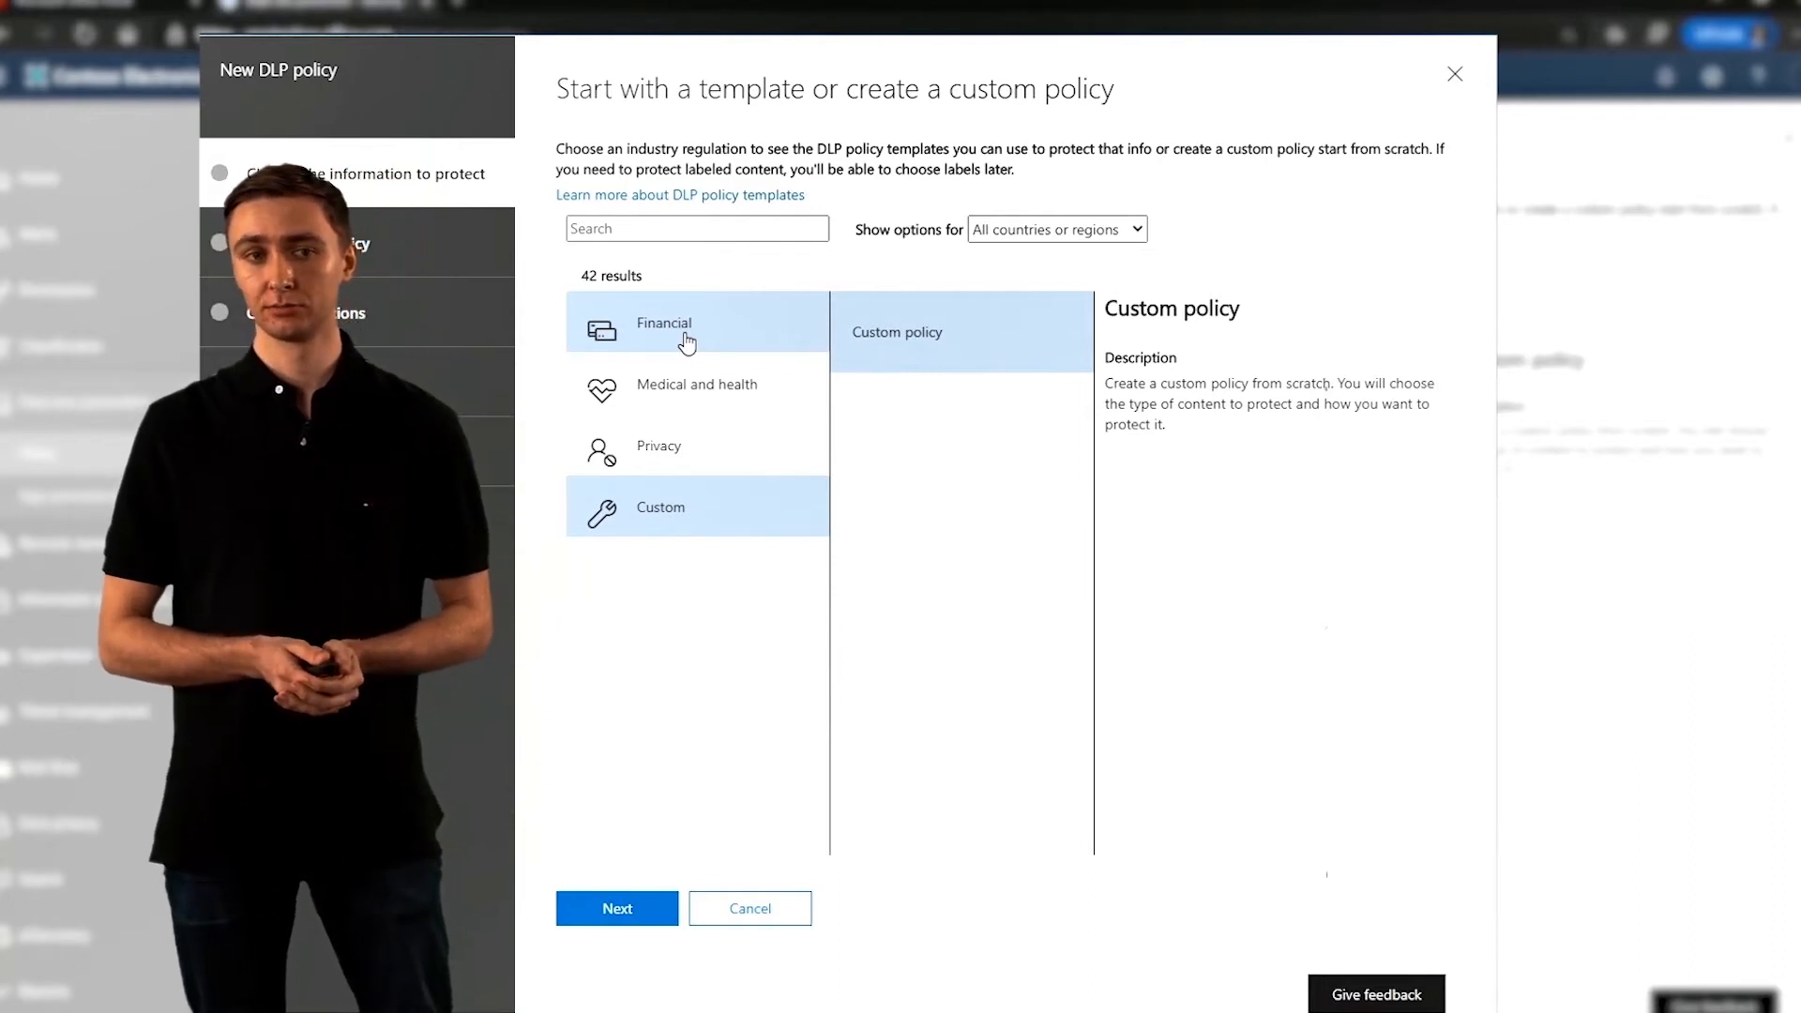
{"action": "left_click", "coordinate": [686, 343]}
{"action": "left_click", "coordinate": [936, 355]}
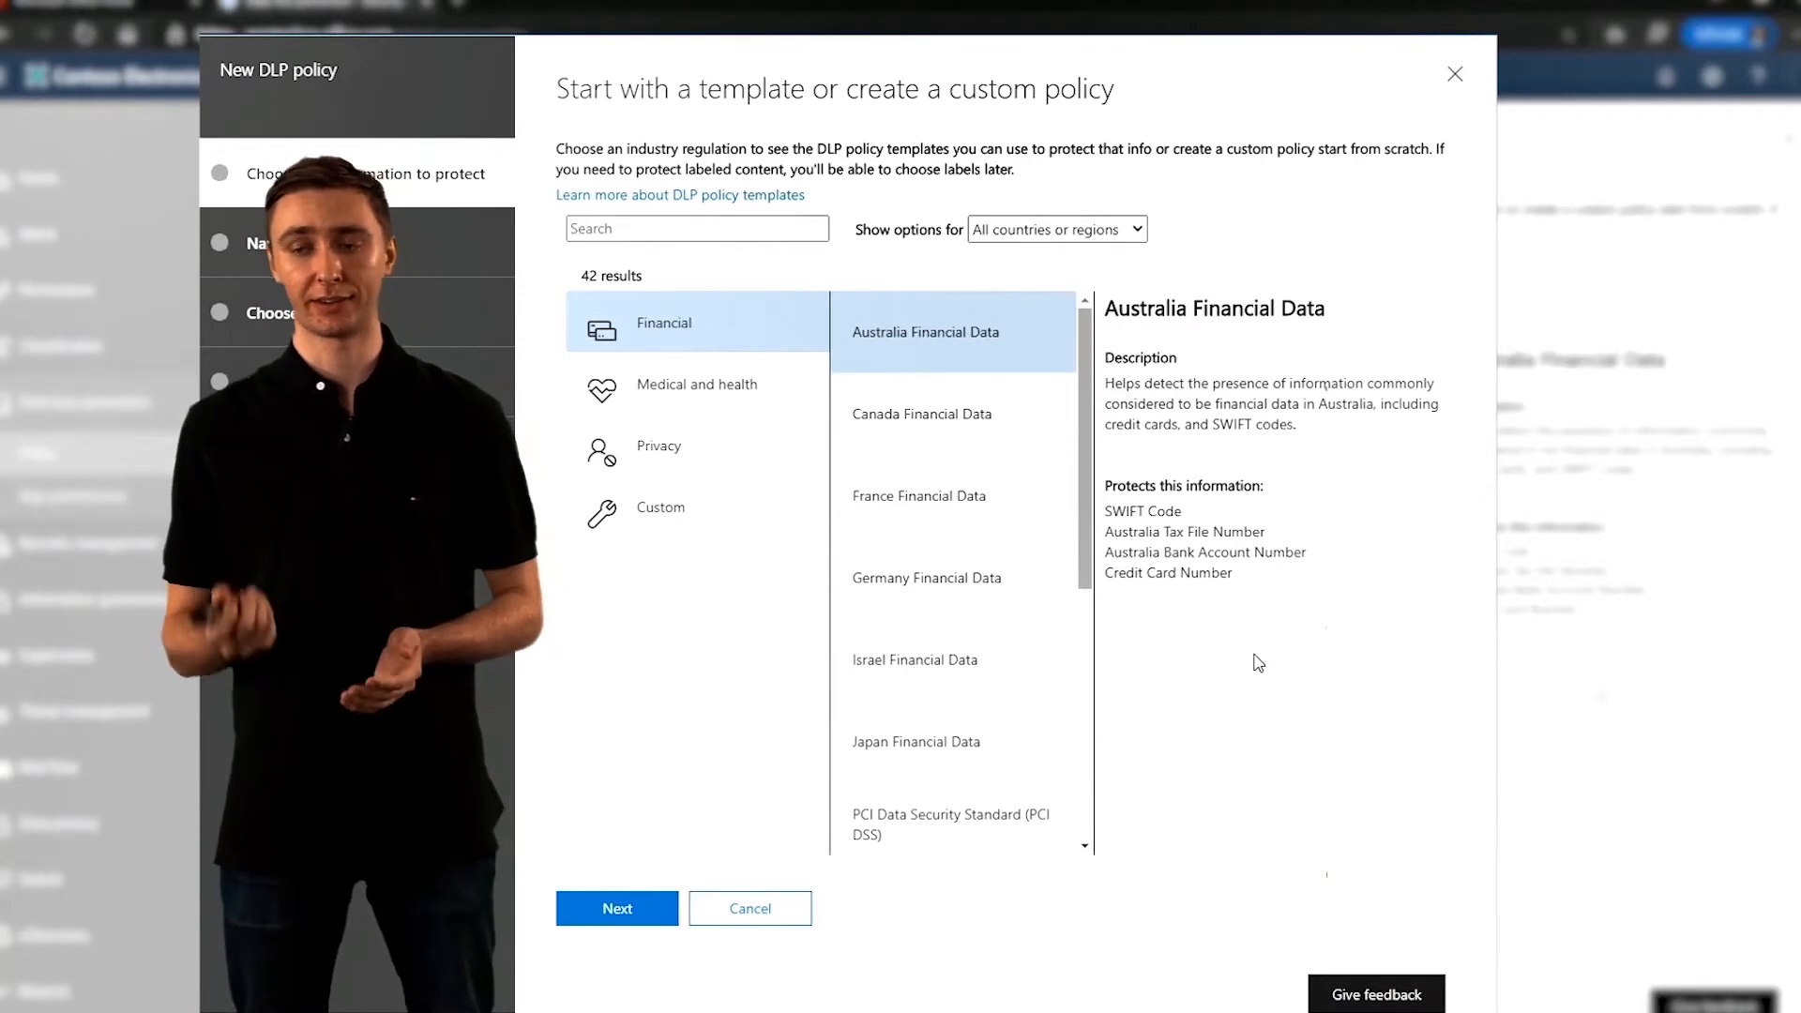
{"action": "left_click", "coordinate": [603, 912]}
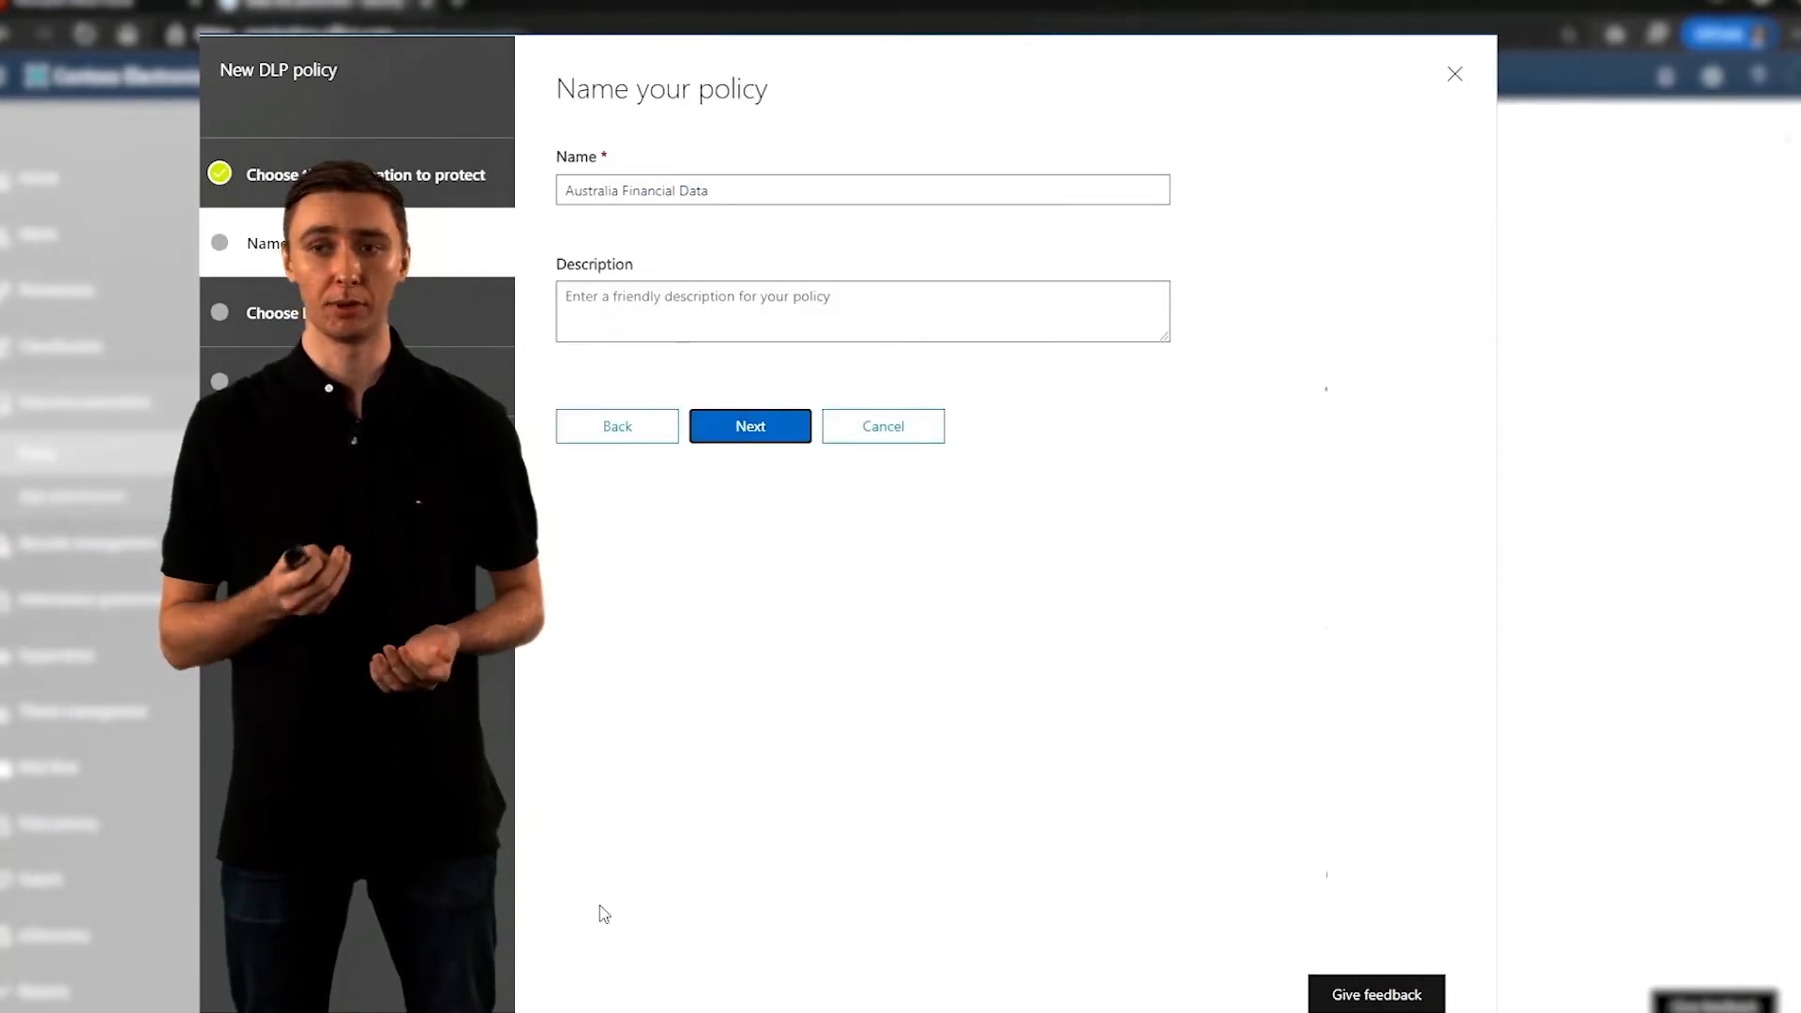
Name the policy "Australia Financial Data (External NEW)" with the description "Replacement policy for Australian Financial Data (external)".
{"action": "left_click", "coordinate": [983, 184]}
{"action": "type", "text": "("}
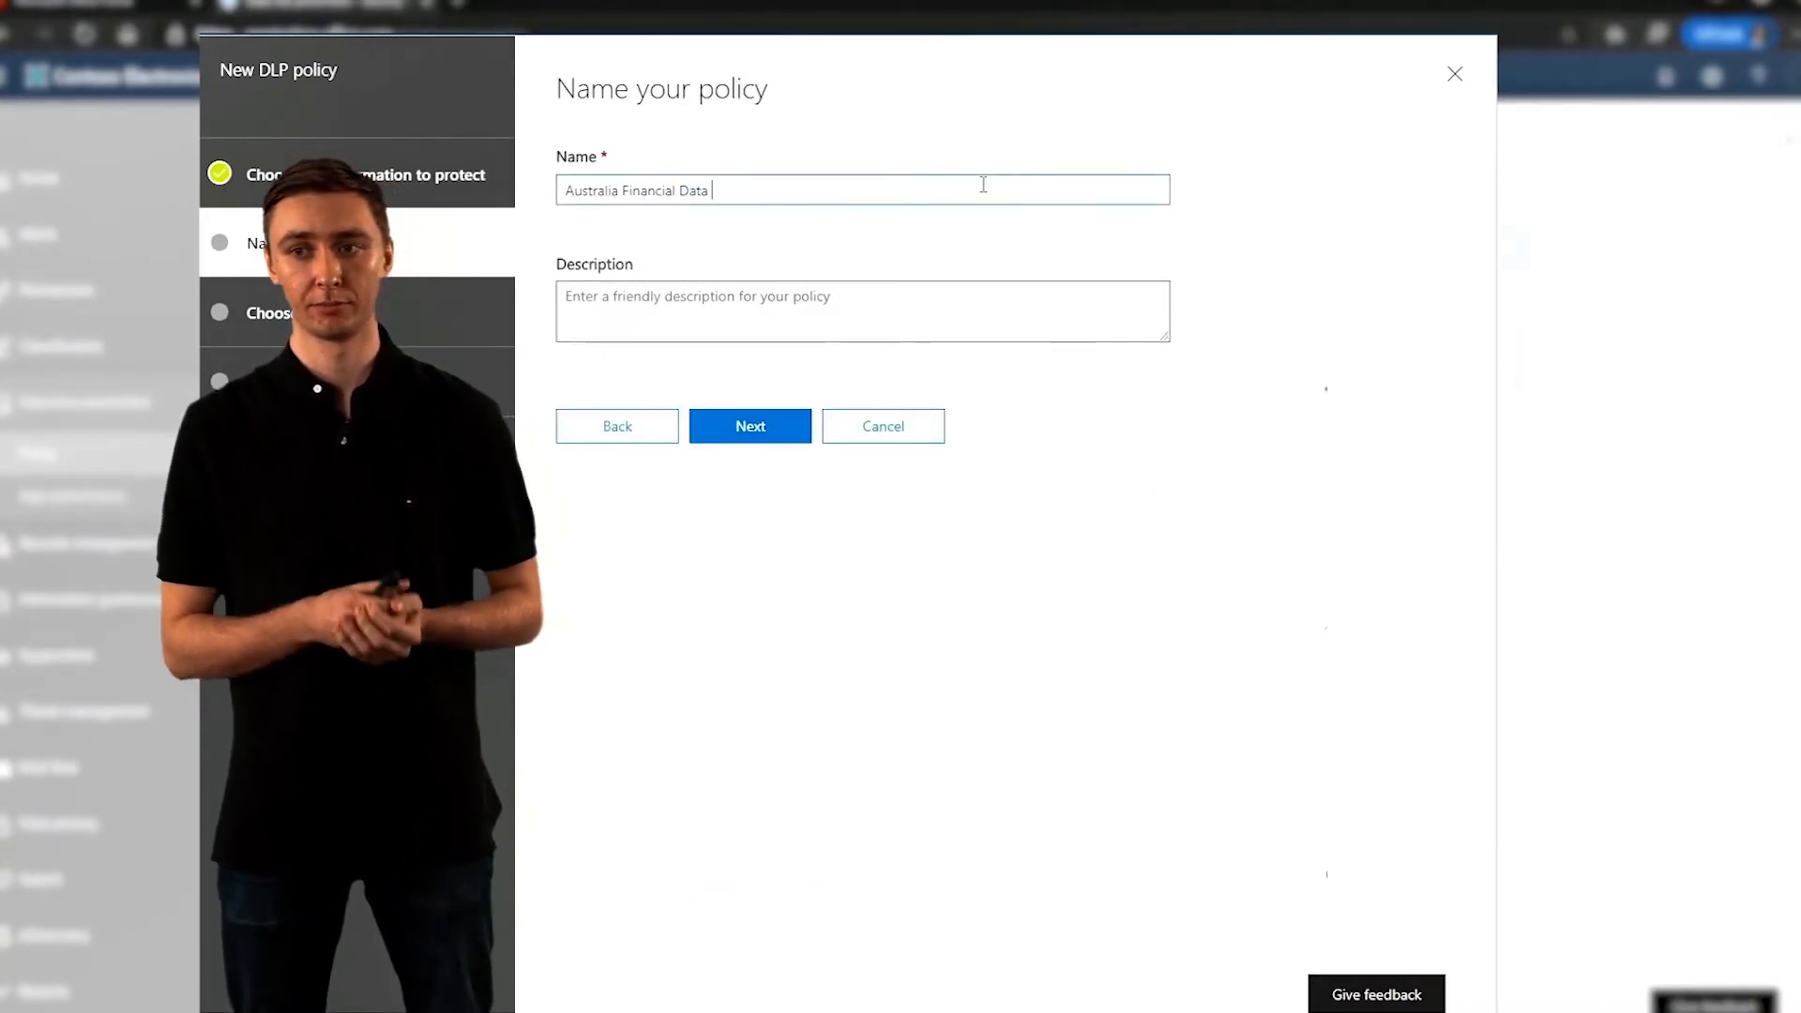
{"action": "type", "text": "External NEW"}
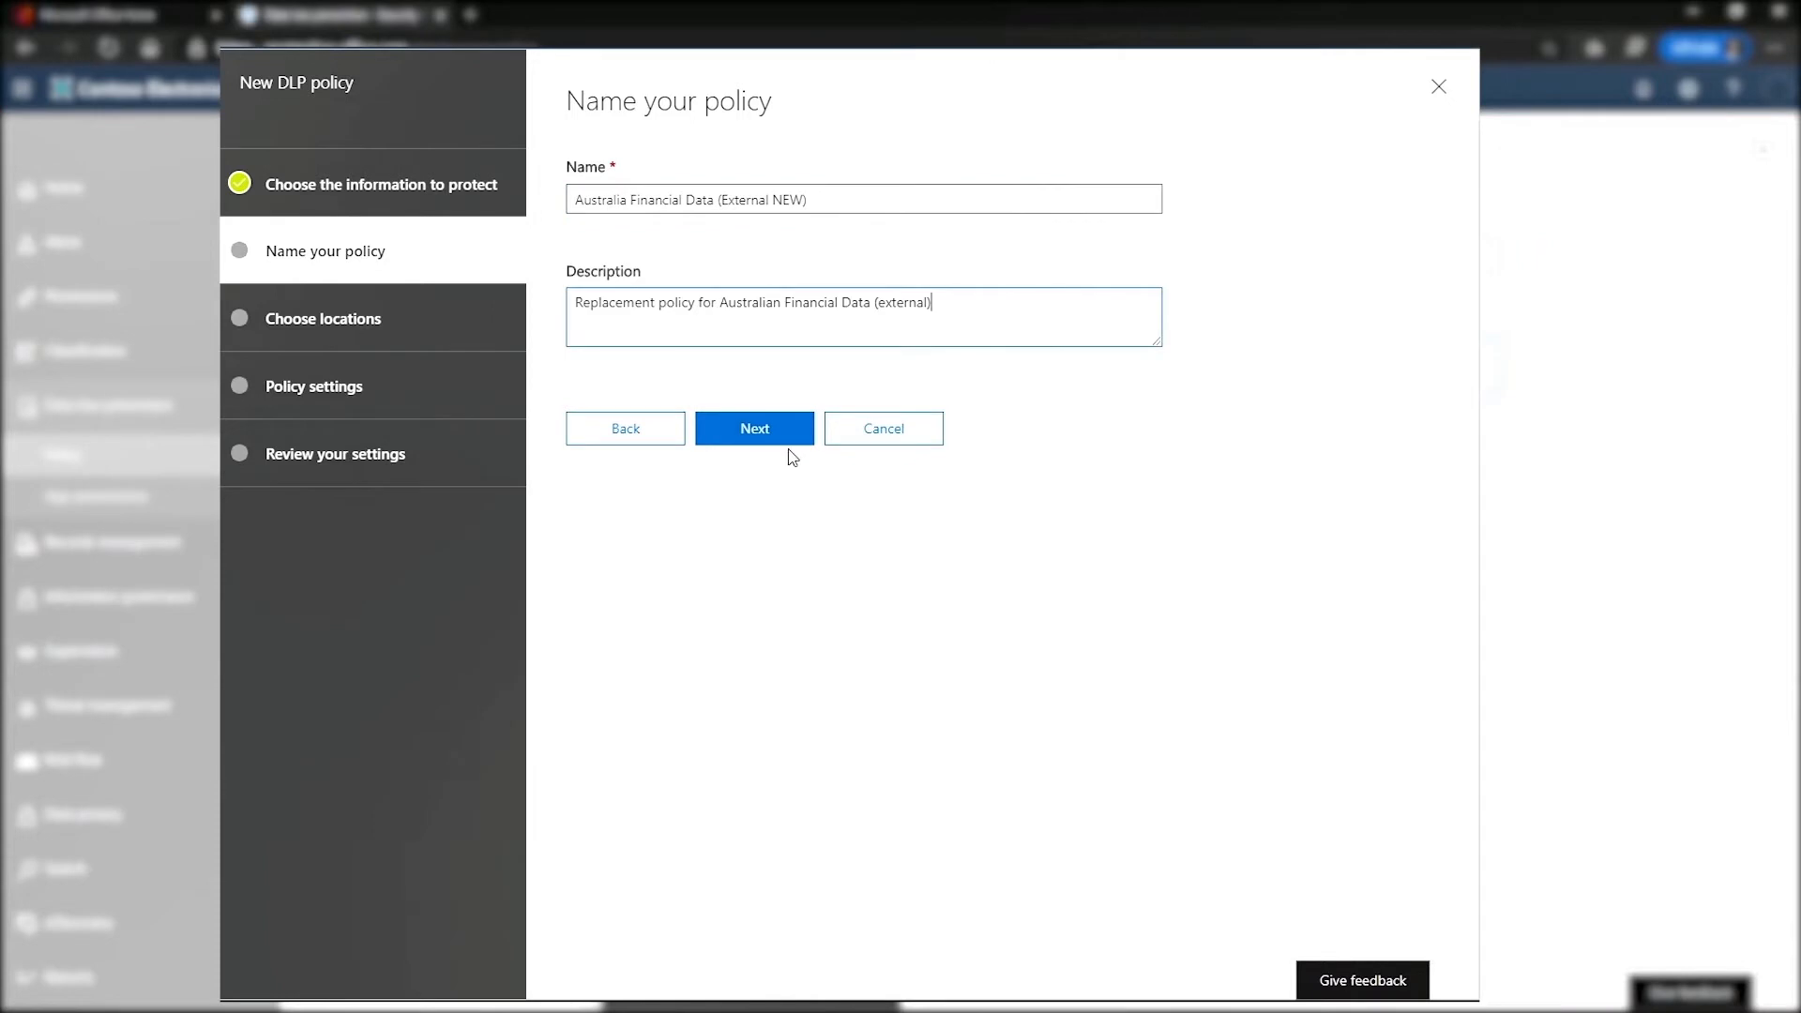
{"action": "left_click", "coordinate": [788, 434]}
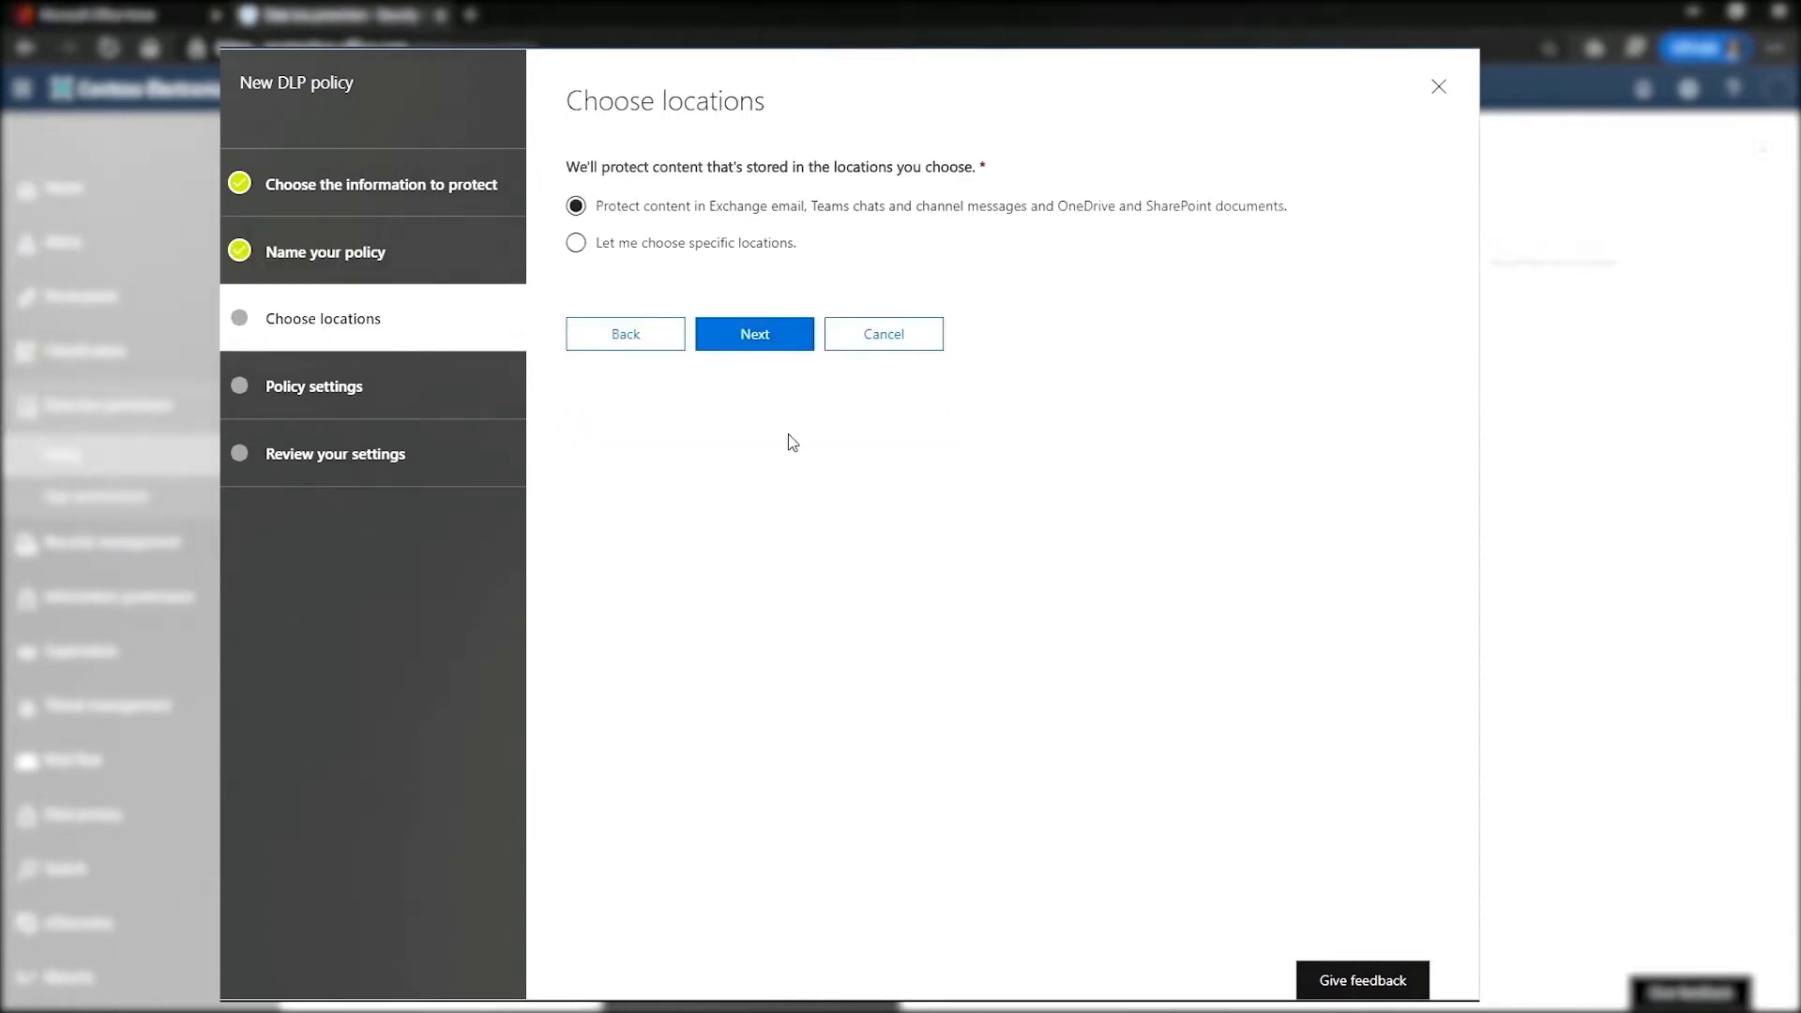
Choose specific locations for the policy, including Exchange email, SharePoint sites, OneDrive accounts, and Teams chat and channel messages.
{"action": "left_click", "coordinate": [657, 245]}
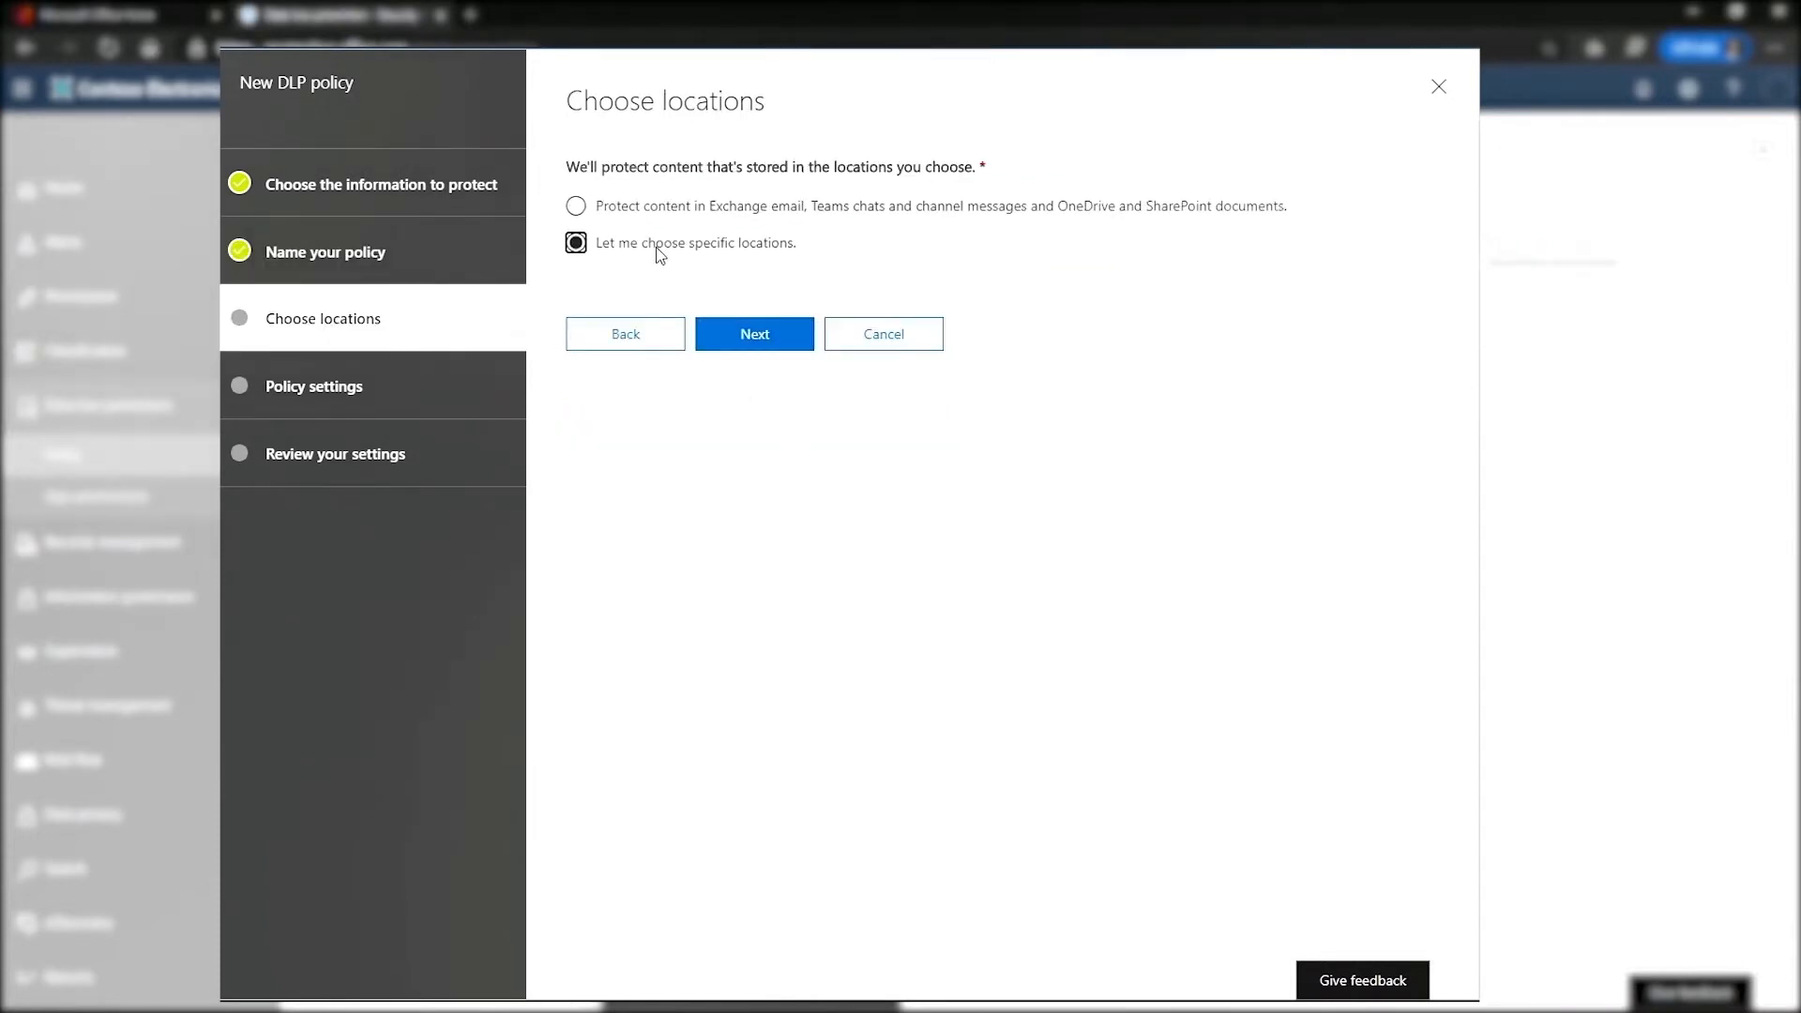
{"action": "left_click", "coordinate": [729, 337]}
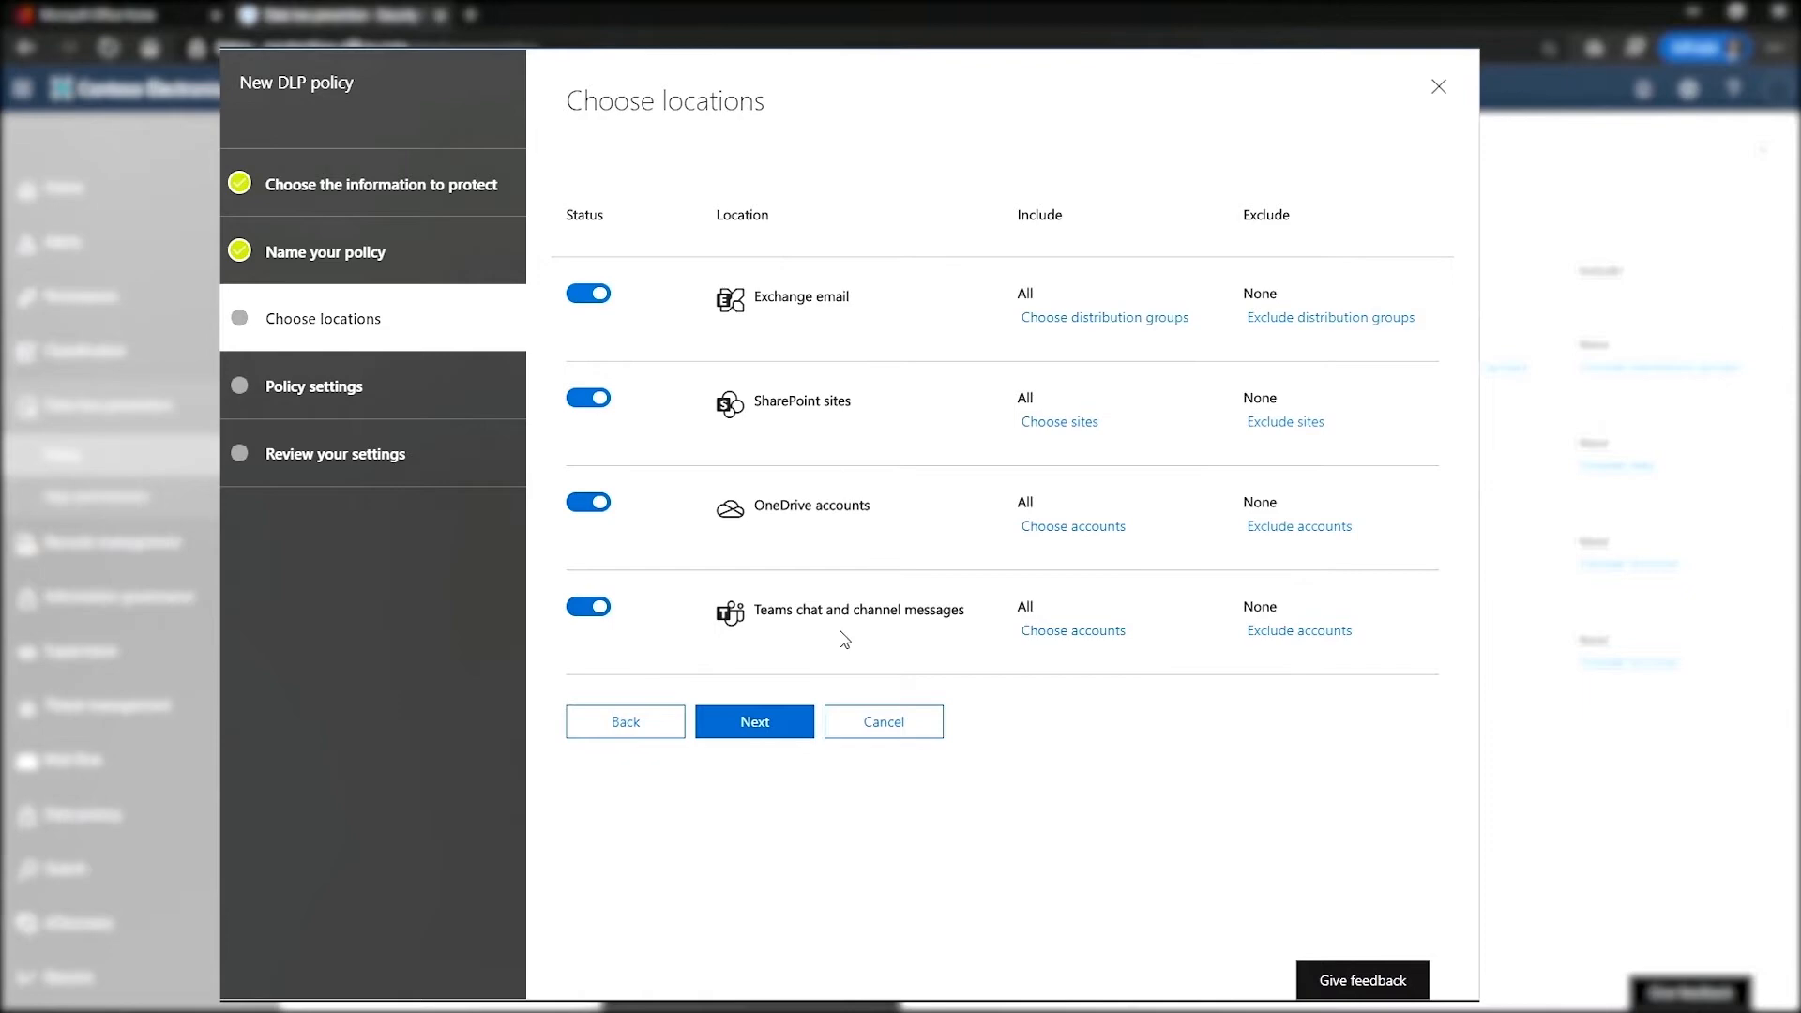
{"action": "left_click", "coordinate": [803, 730]}
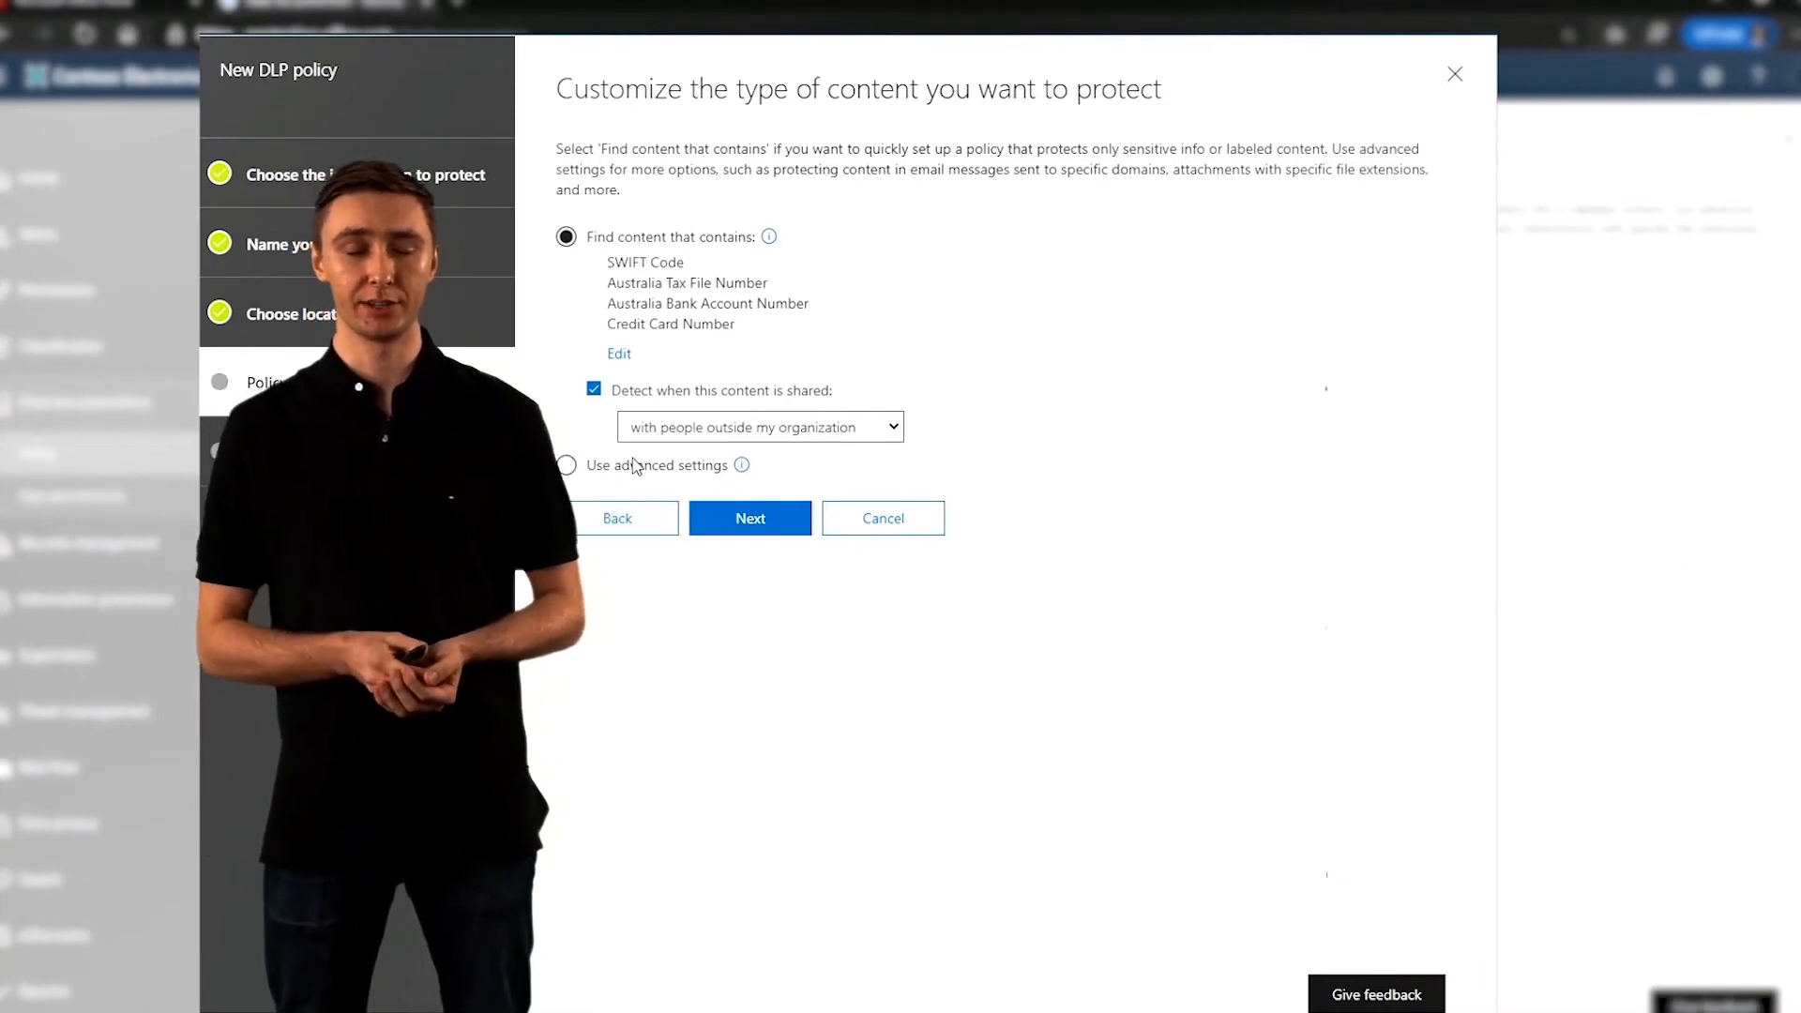
Use advanced settings for the protected content and open the "Low volume of content detected Australia Financial" rule for editing.
{"action": "left_click", "coordinate": [635, 467]}
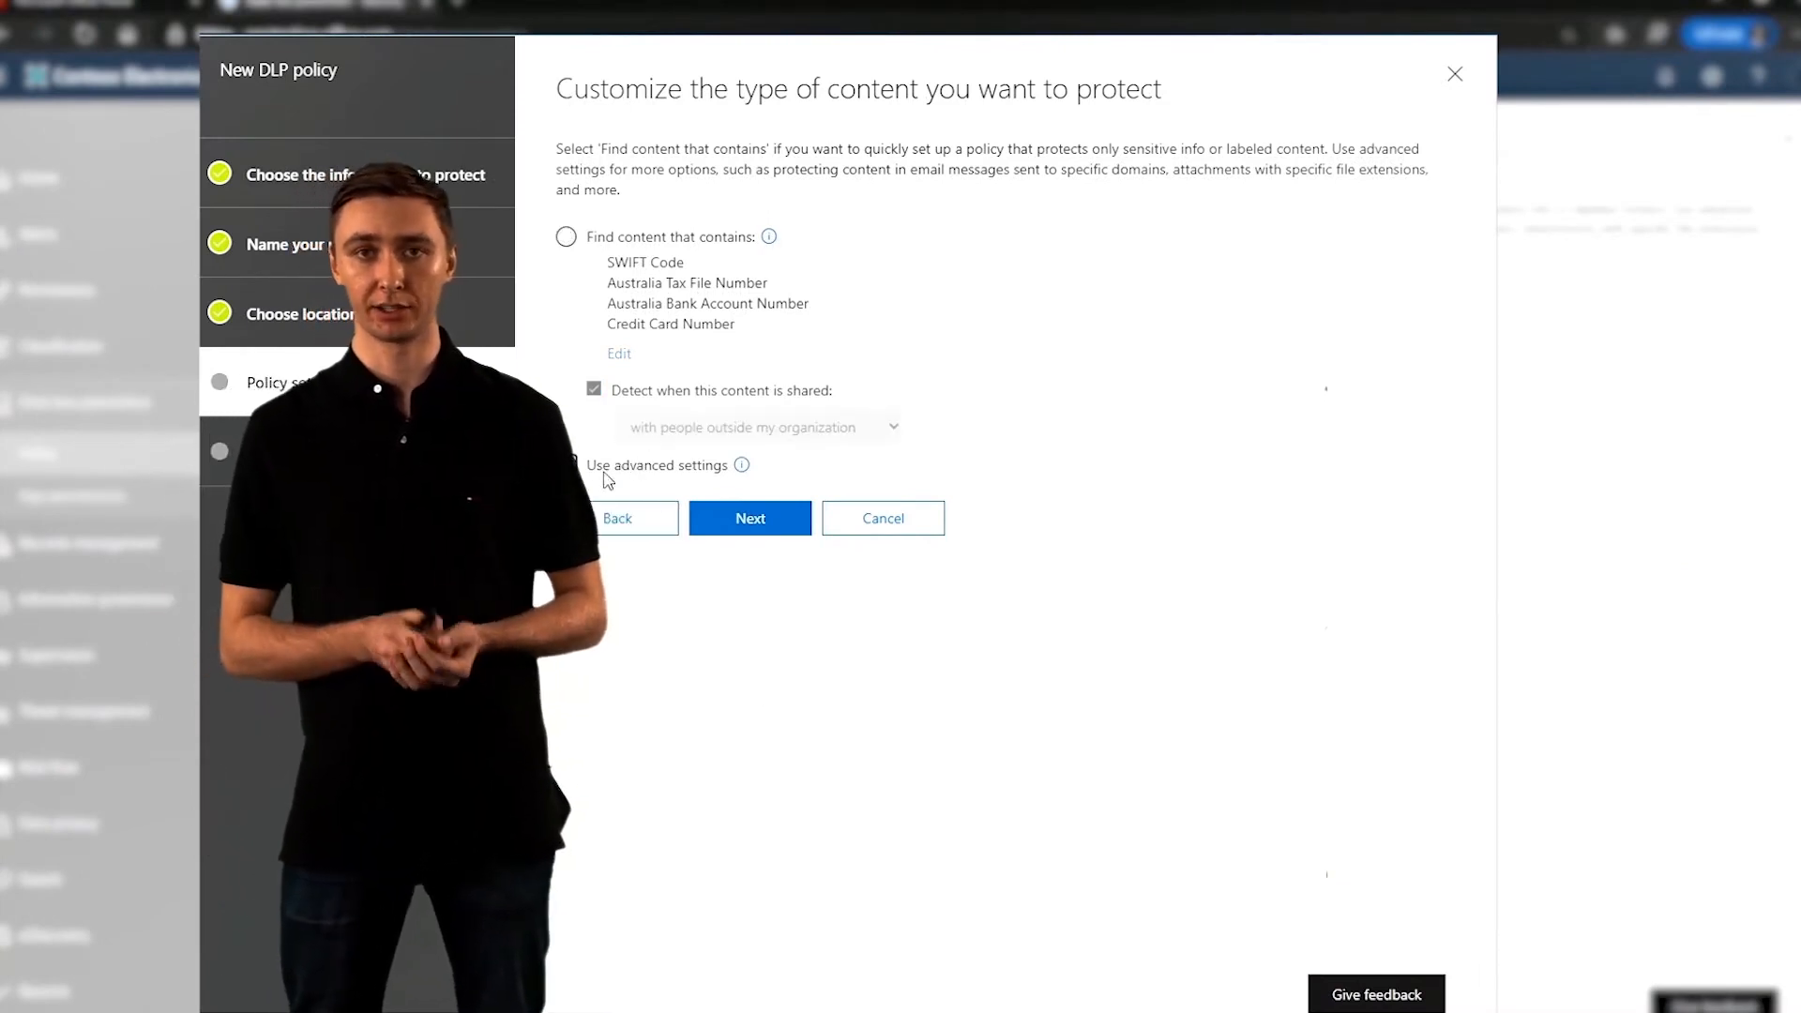
{"action": "left_click", "coordinate": [717, 521]}
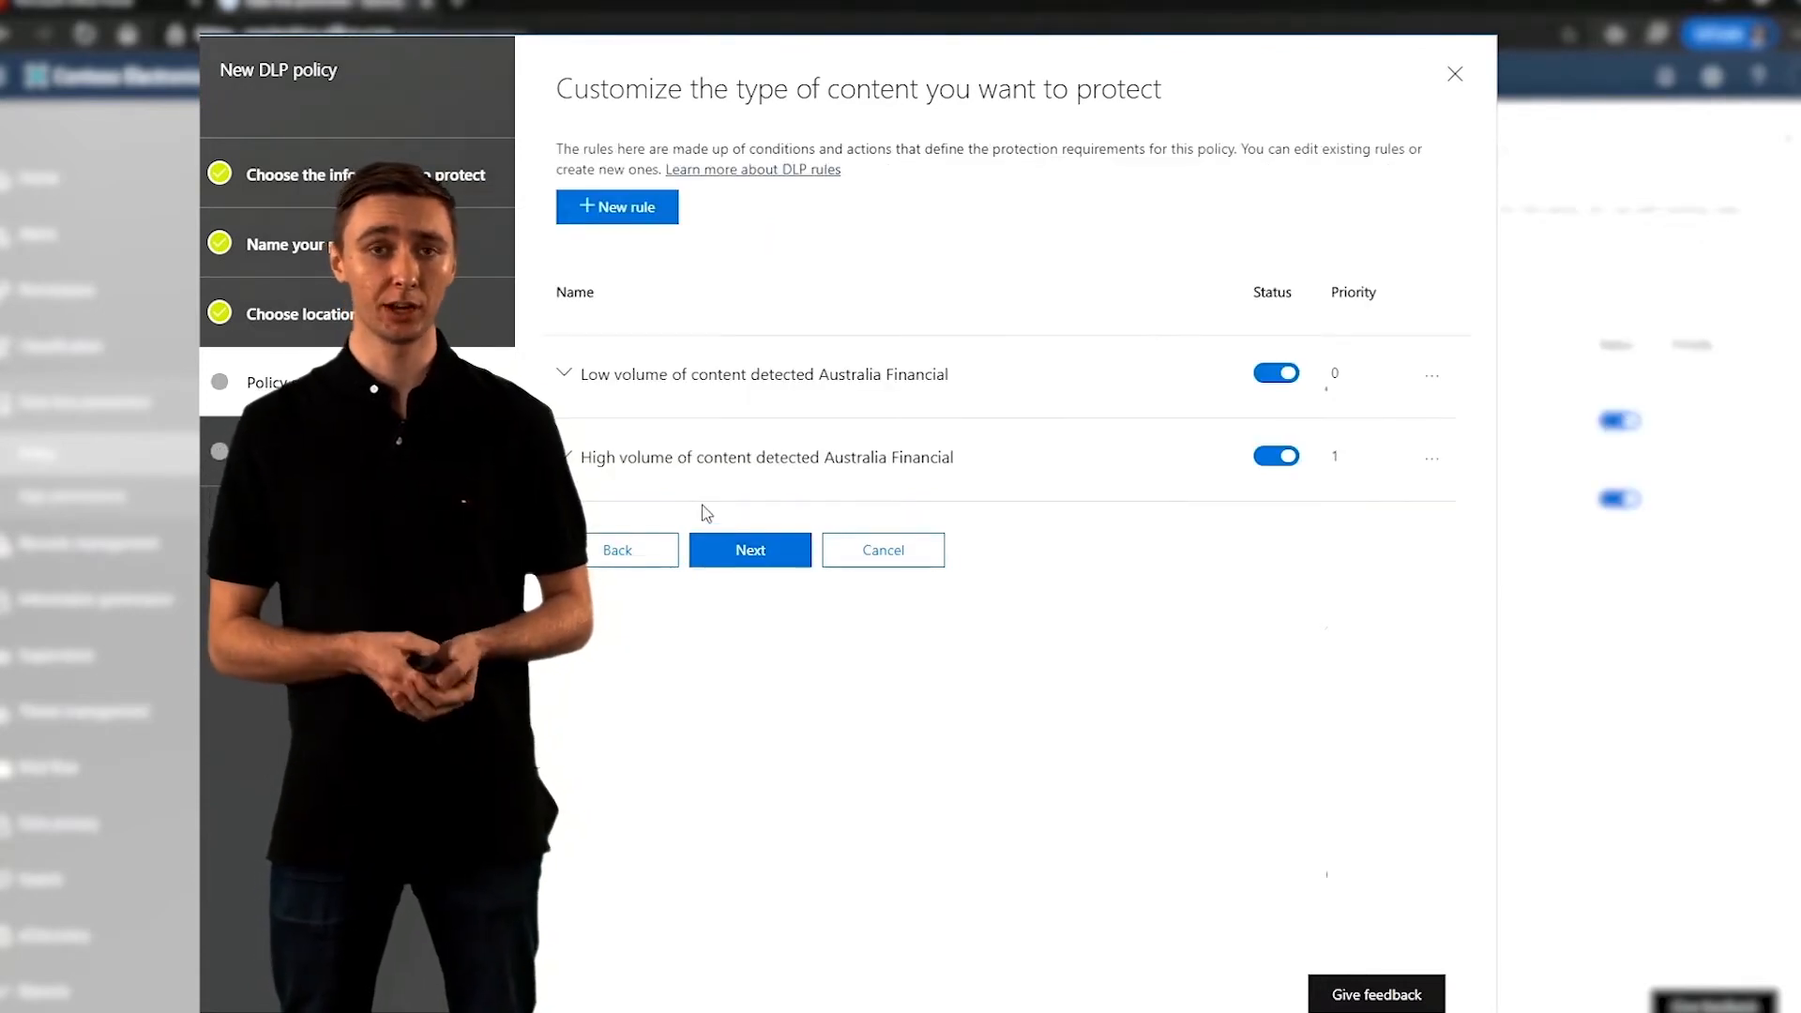
{"action": "left_click", "coordinate": [565, 374]}
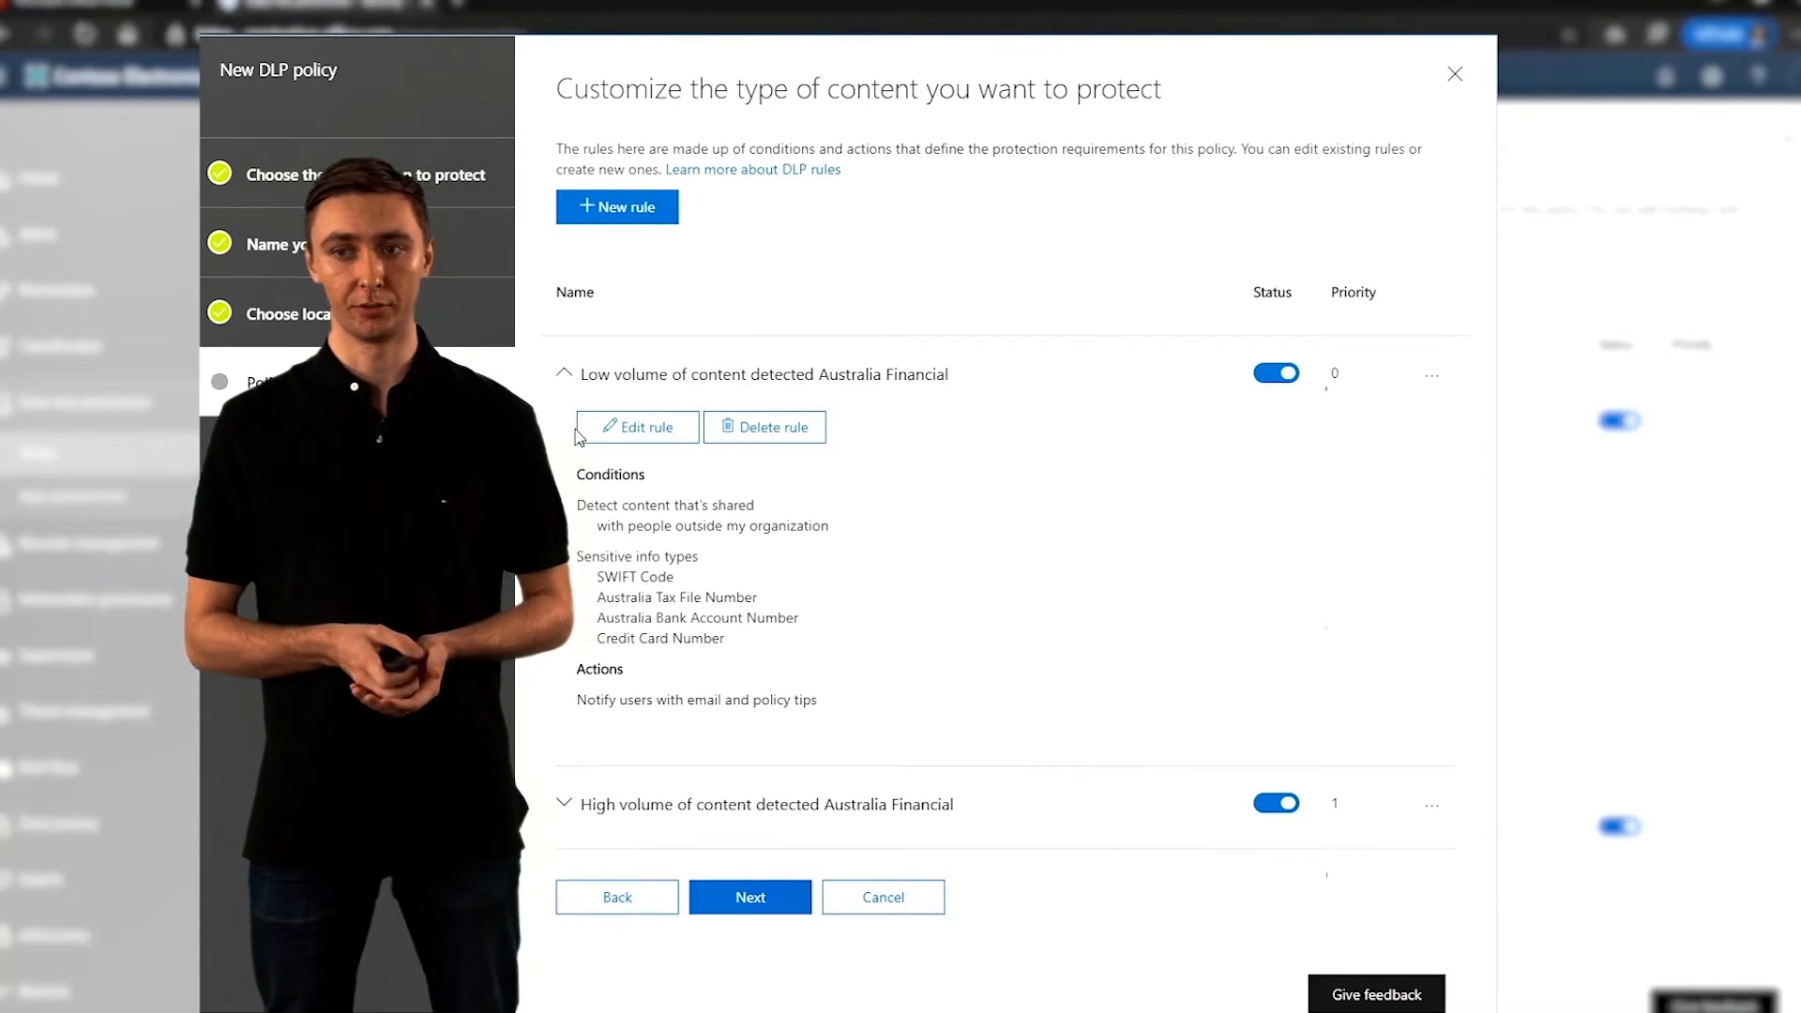
{"action": "left_click", "coordinate": [638, 426]}
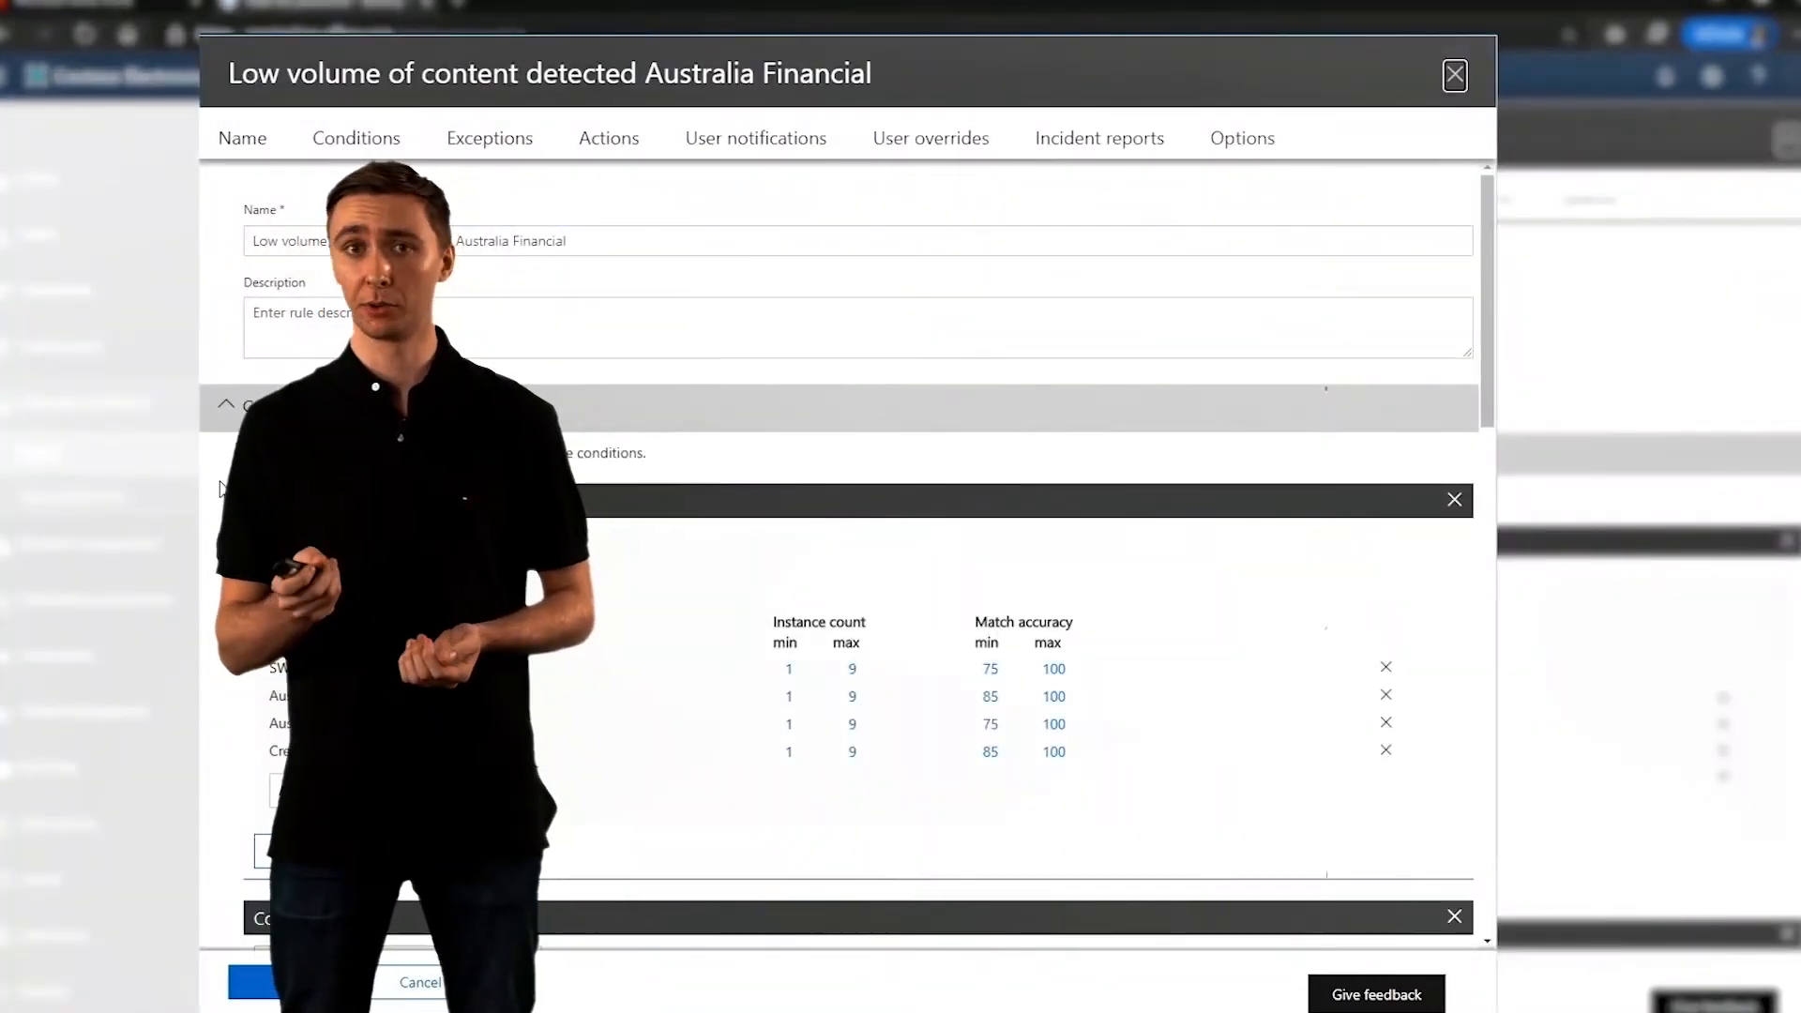
Add a "Restrict access or encrypt the content" action to the low-volume rule, blocking only people outside the organization.
{"action": "scroll", "coordinate": [839, 553], "scroll_direction": "down", "scroll_amount": 3}
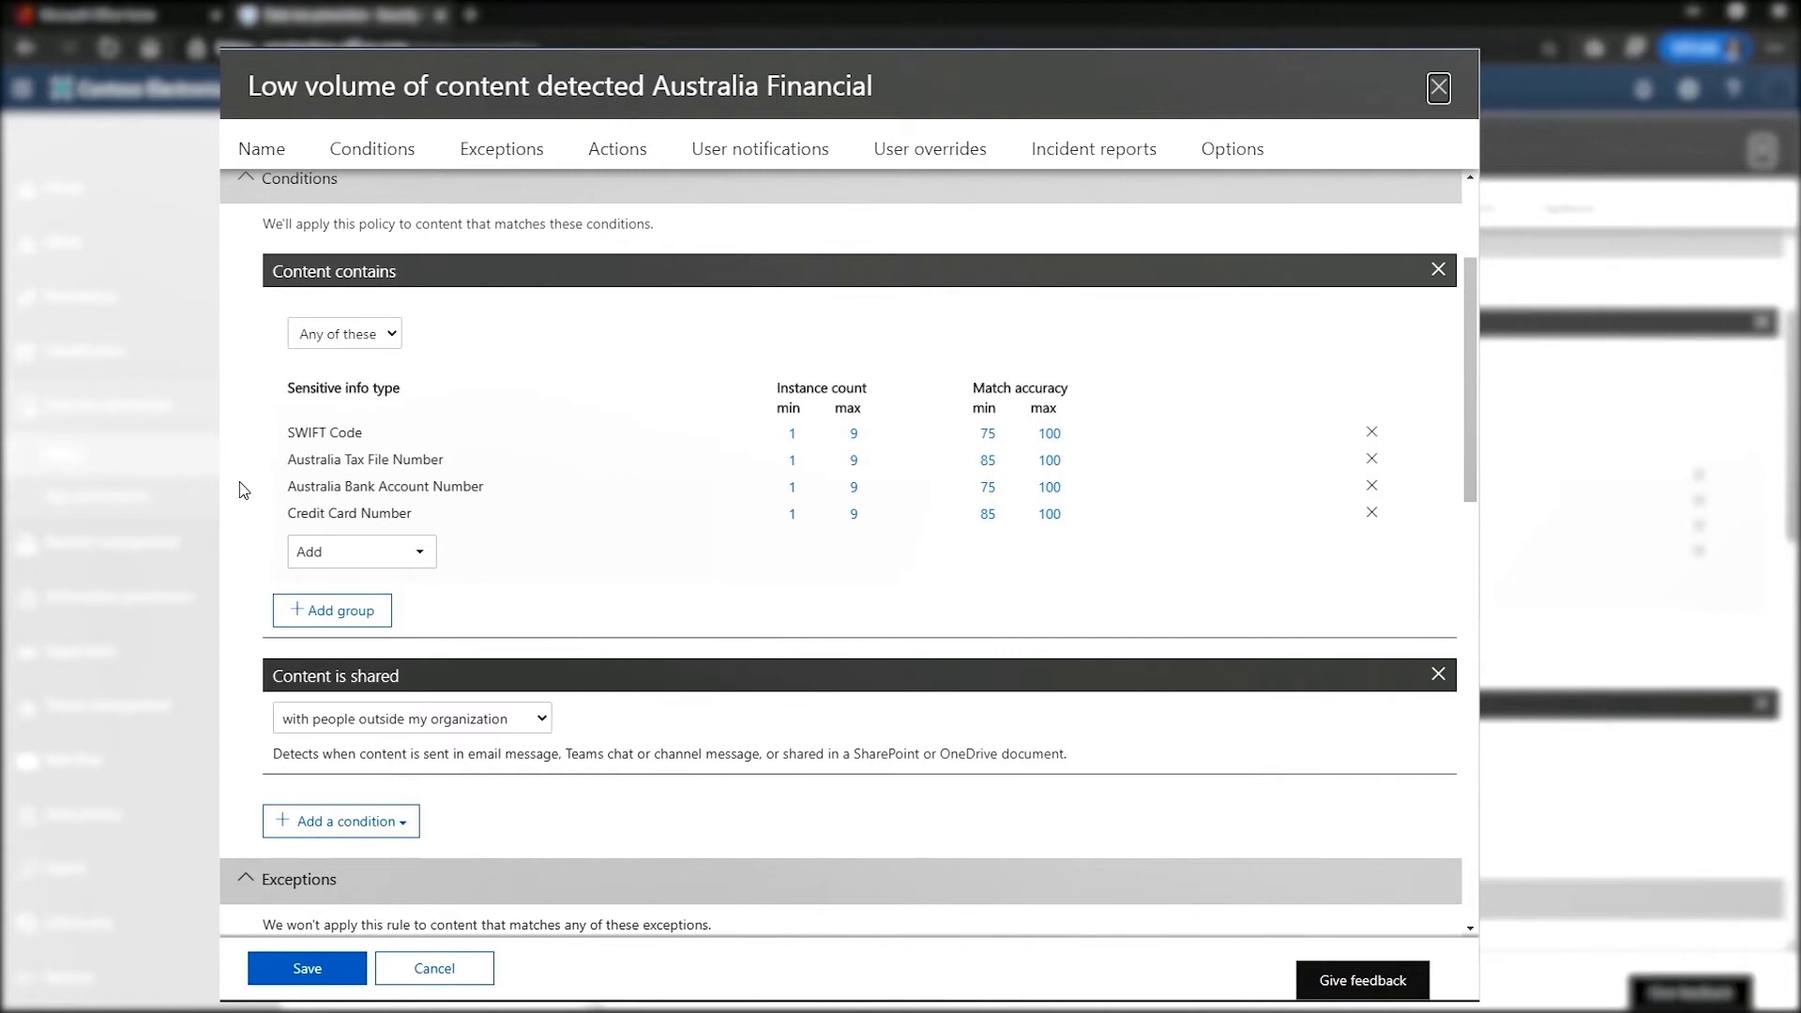
{"action": "scroll", "coordinate": [239, 481], "scroll_direction": "down", "scroll_amount": 3}
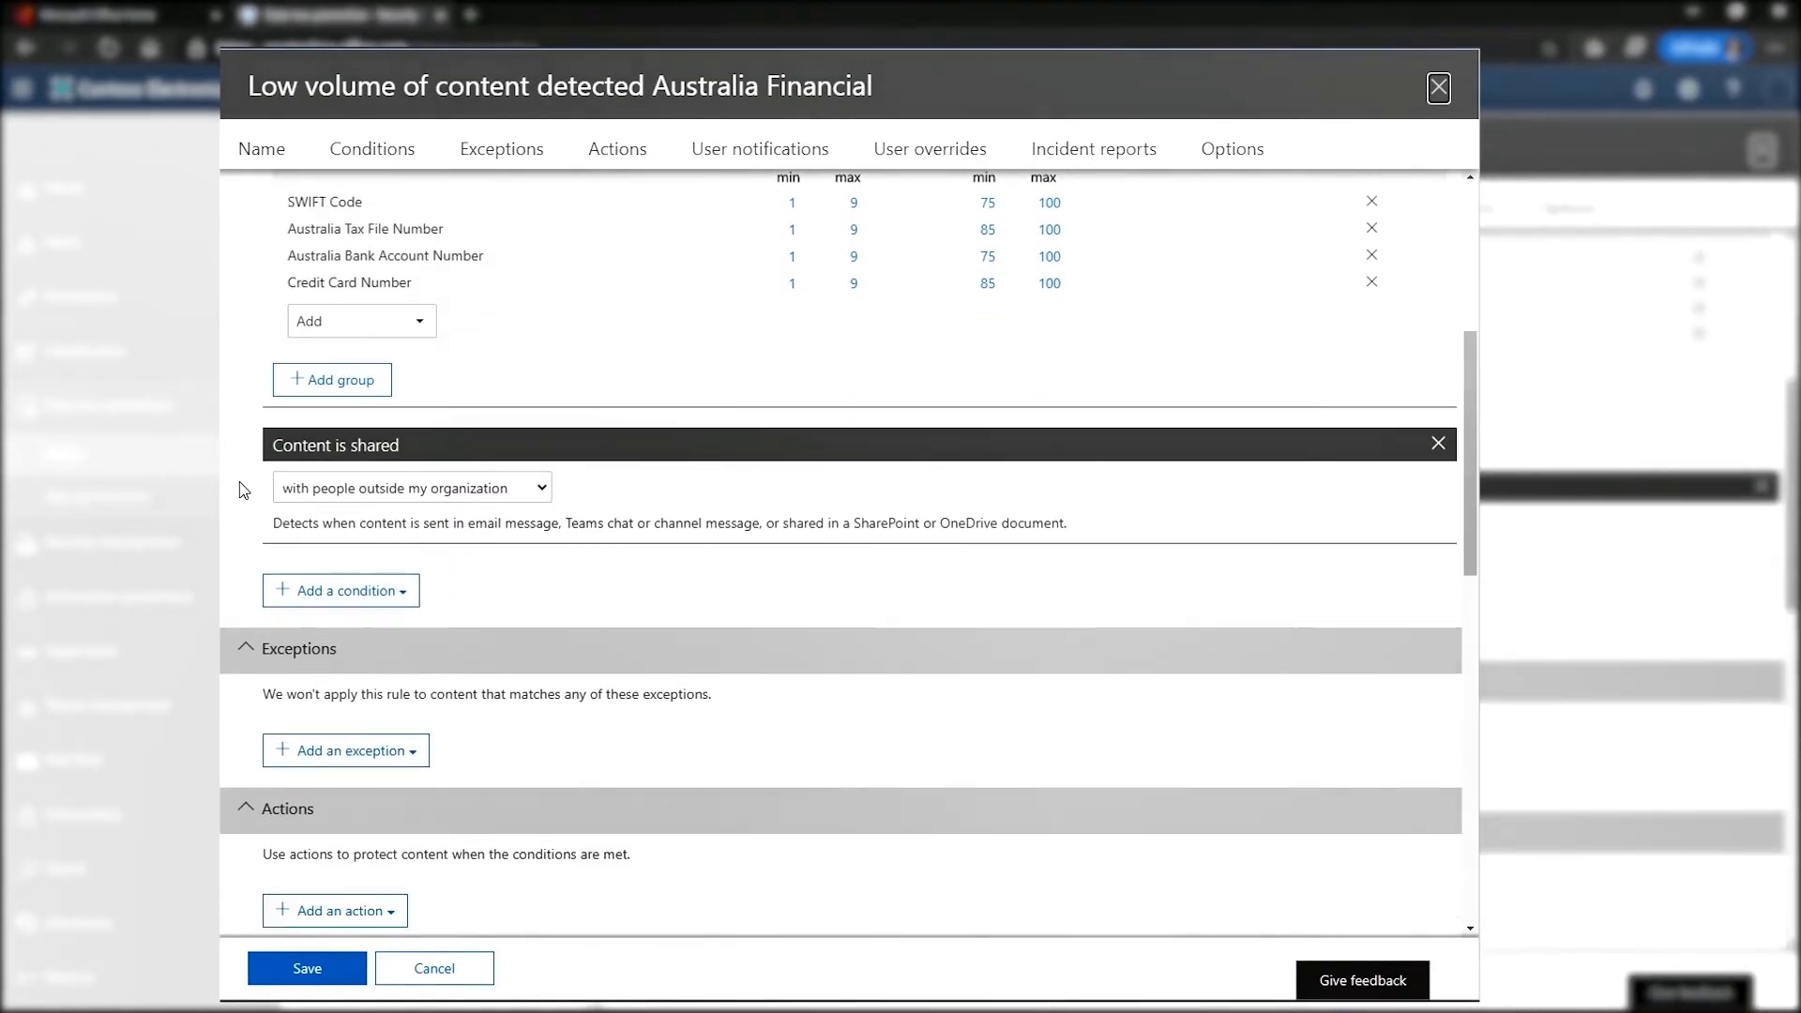
{"action": "scroll", "coordinate": [239, 482], "scroll_direction": "down", "scroll_amount": 2}
{"action": "scroll", "coordinate": [239, 482], "scroll_direction": "down", "scroll_amount": 2}
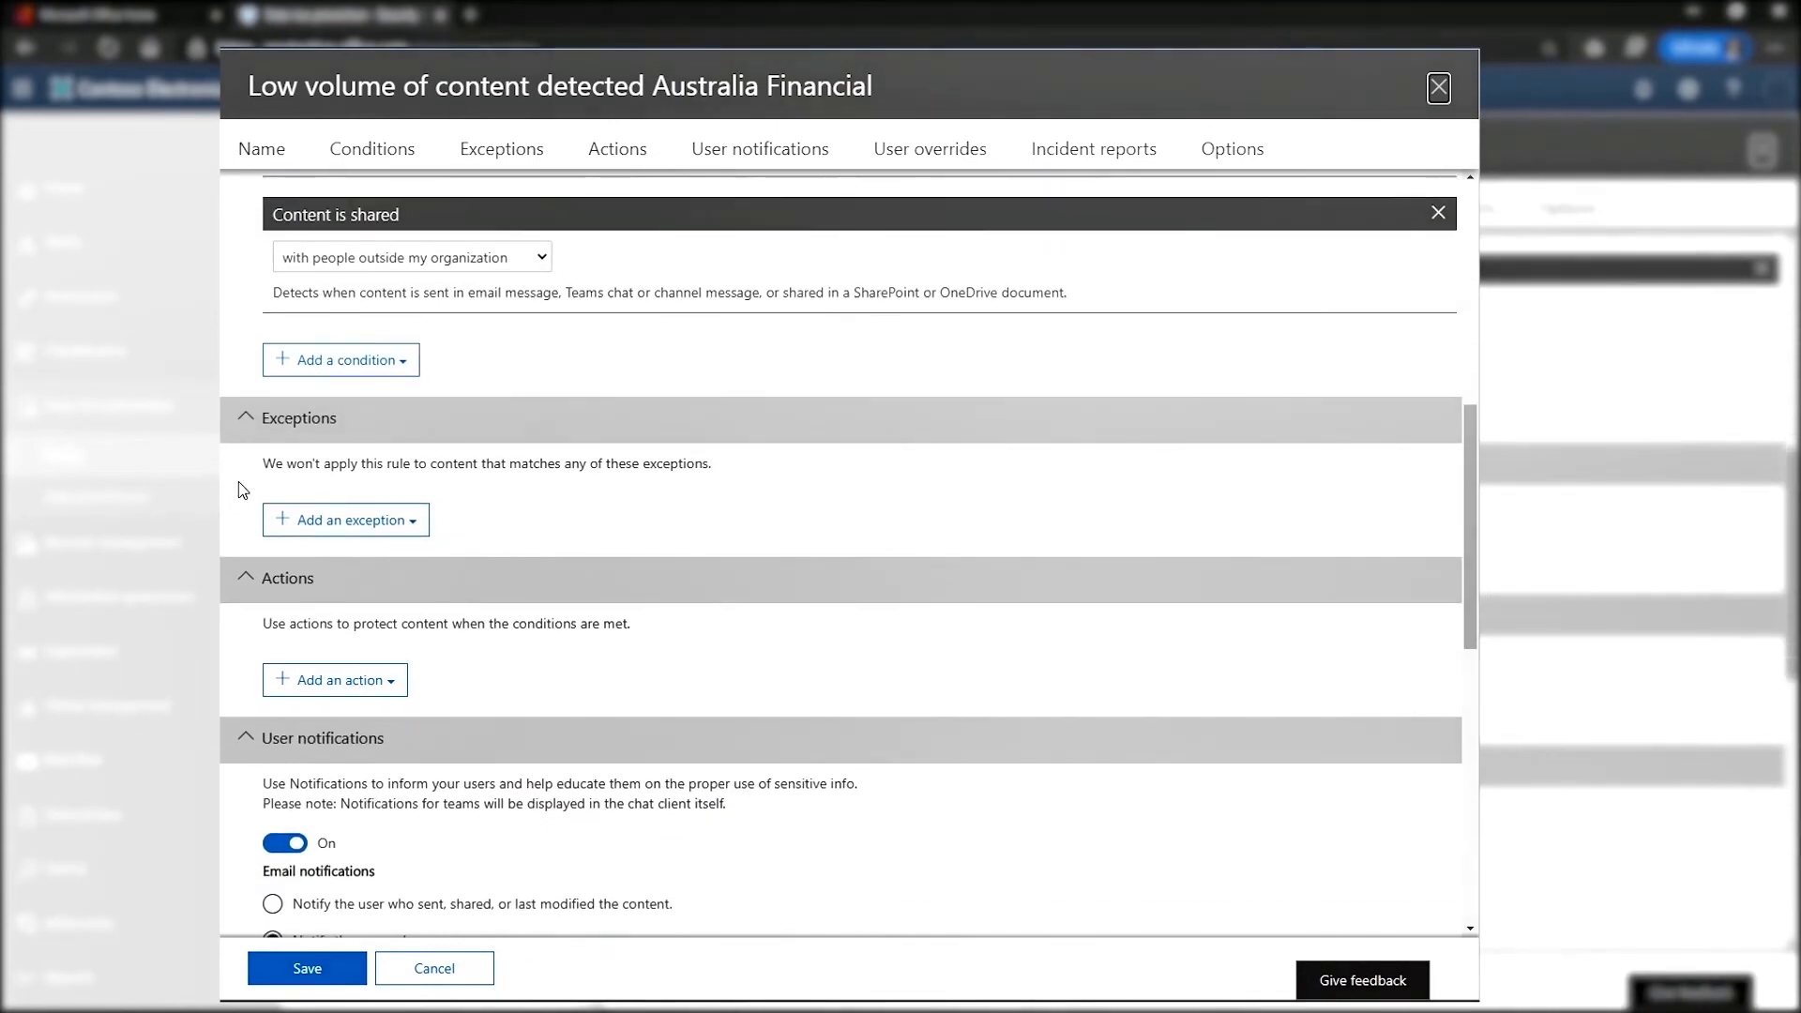
{"action": "scroll", "coordinate": [238, 490], "scroll_direction": "down", "scroll_amount": 1}
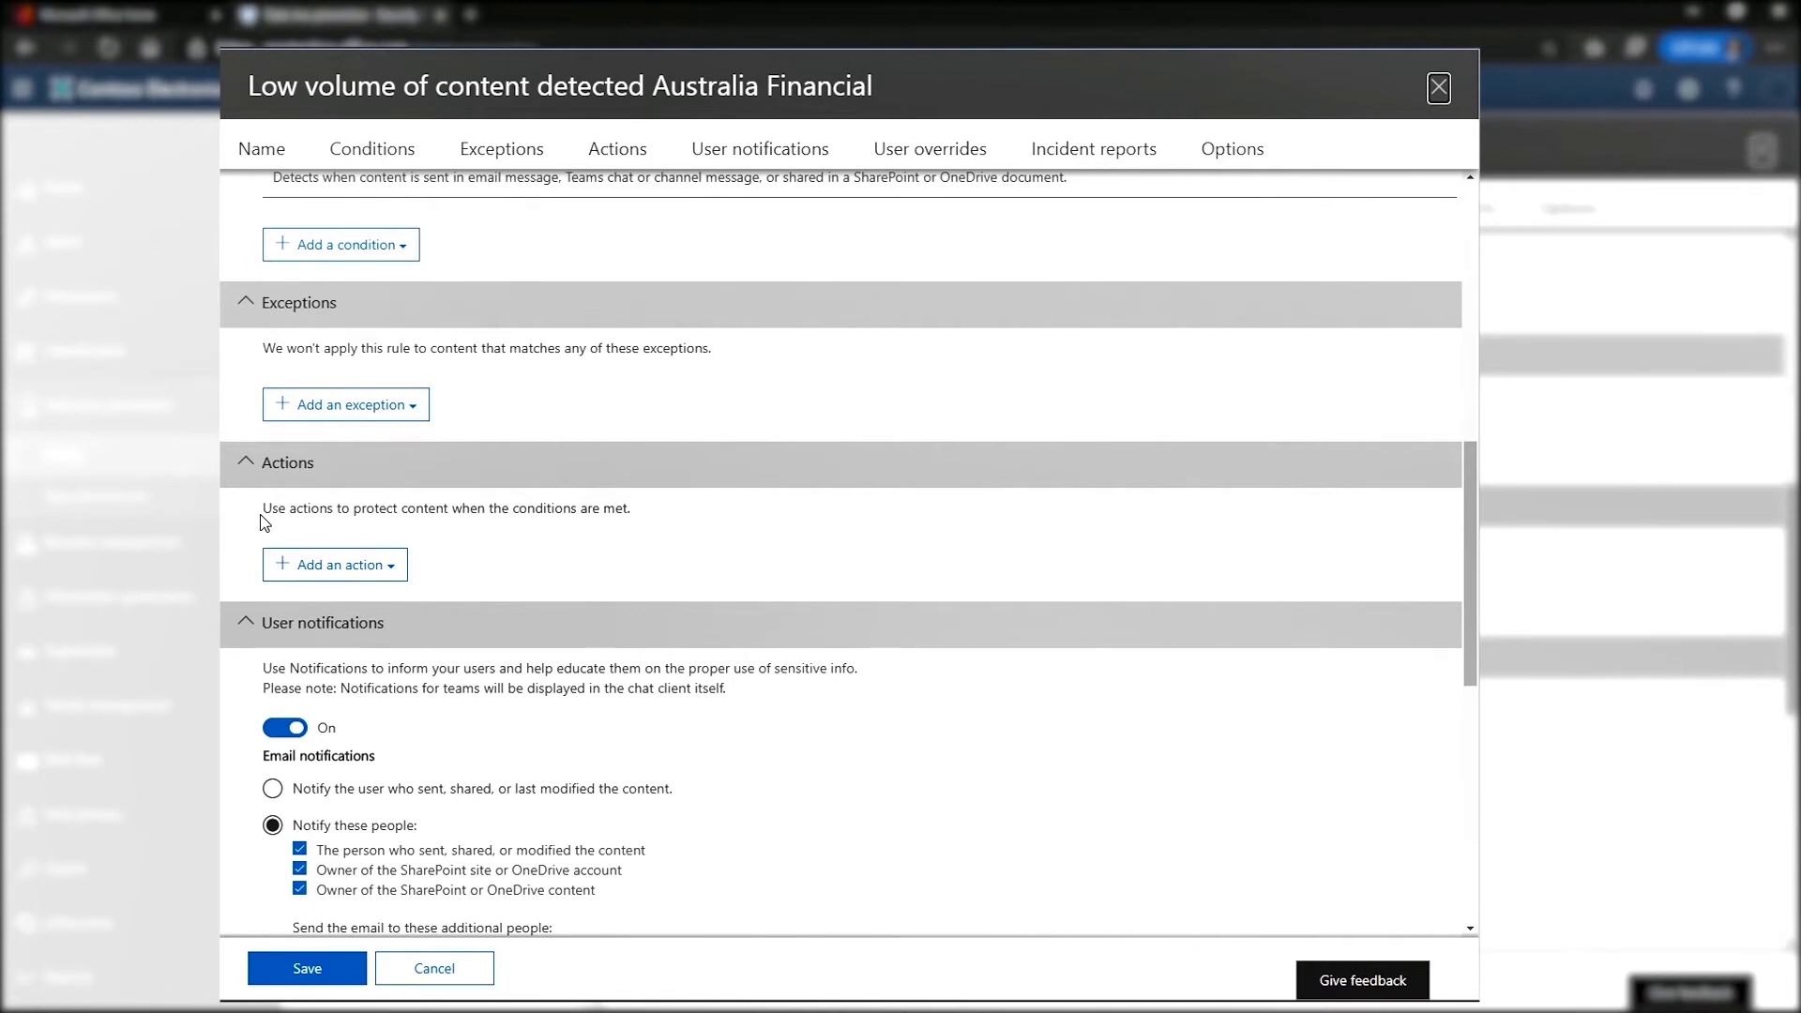
{"action": "left_click", "coordinate": [367, 574]}
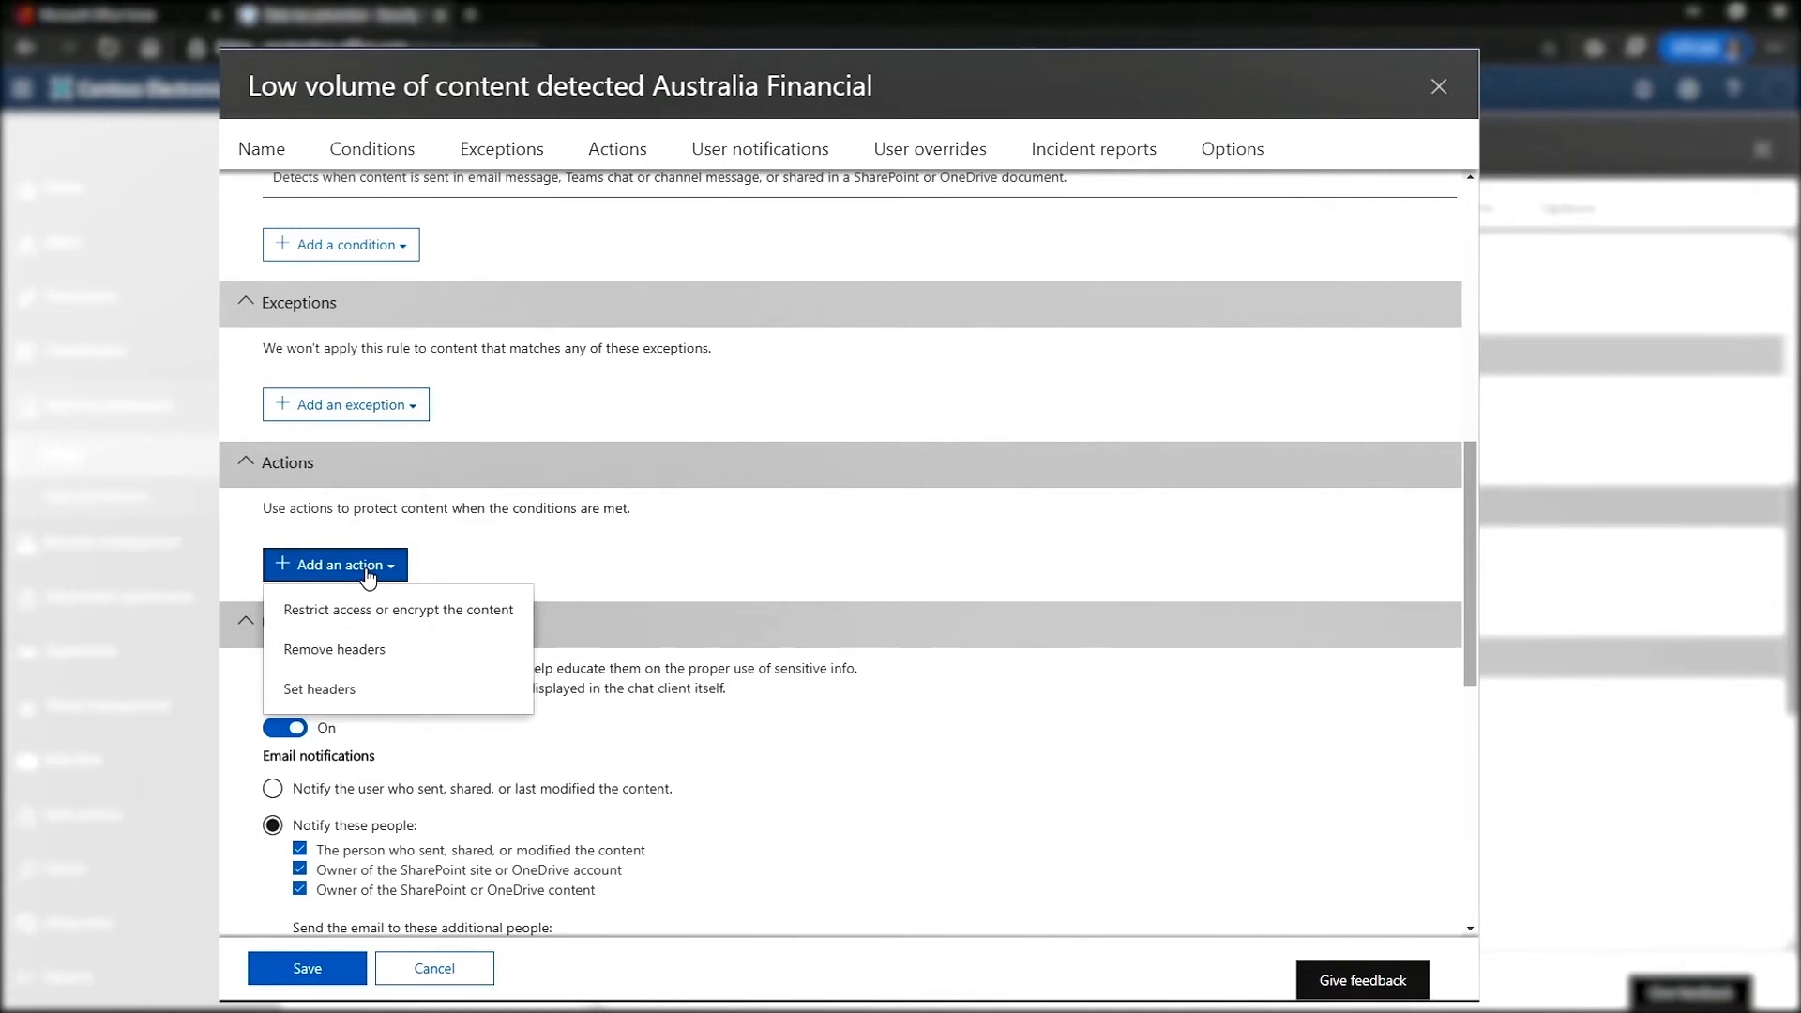
{"action": "left_click", "coordinate": [376, 610]}
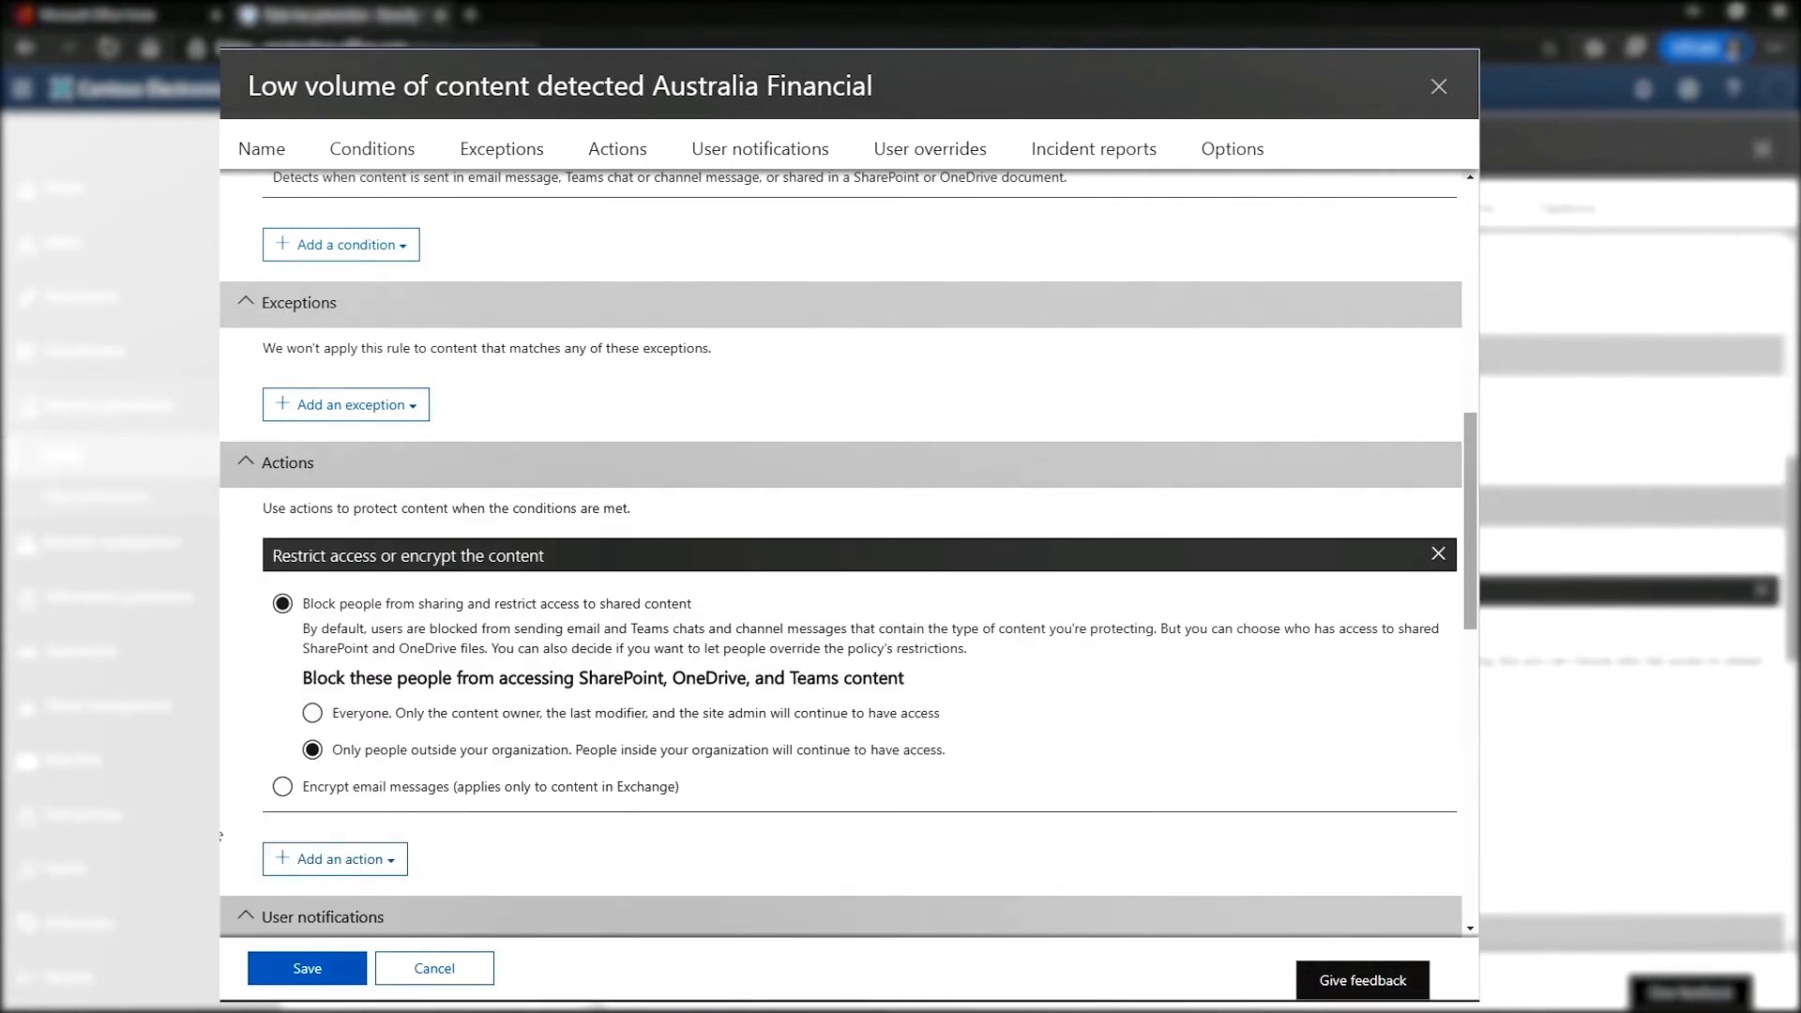
Select the severity level for admin alerts and reports in the low-volume rule and save the rule.
{"action": "scroll", "coordinate": [227, 574], "scroll_direction": "down", "scroll_amount": 4}
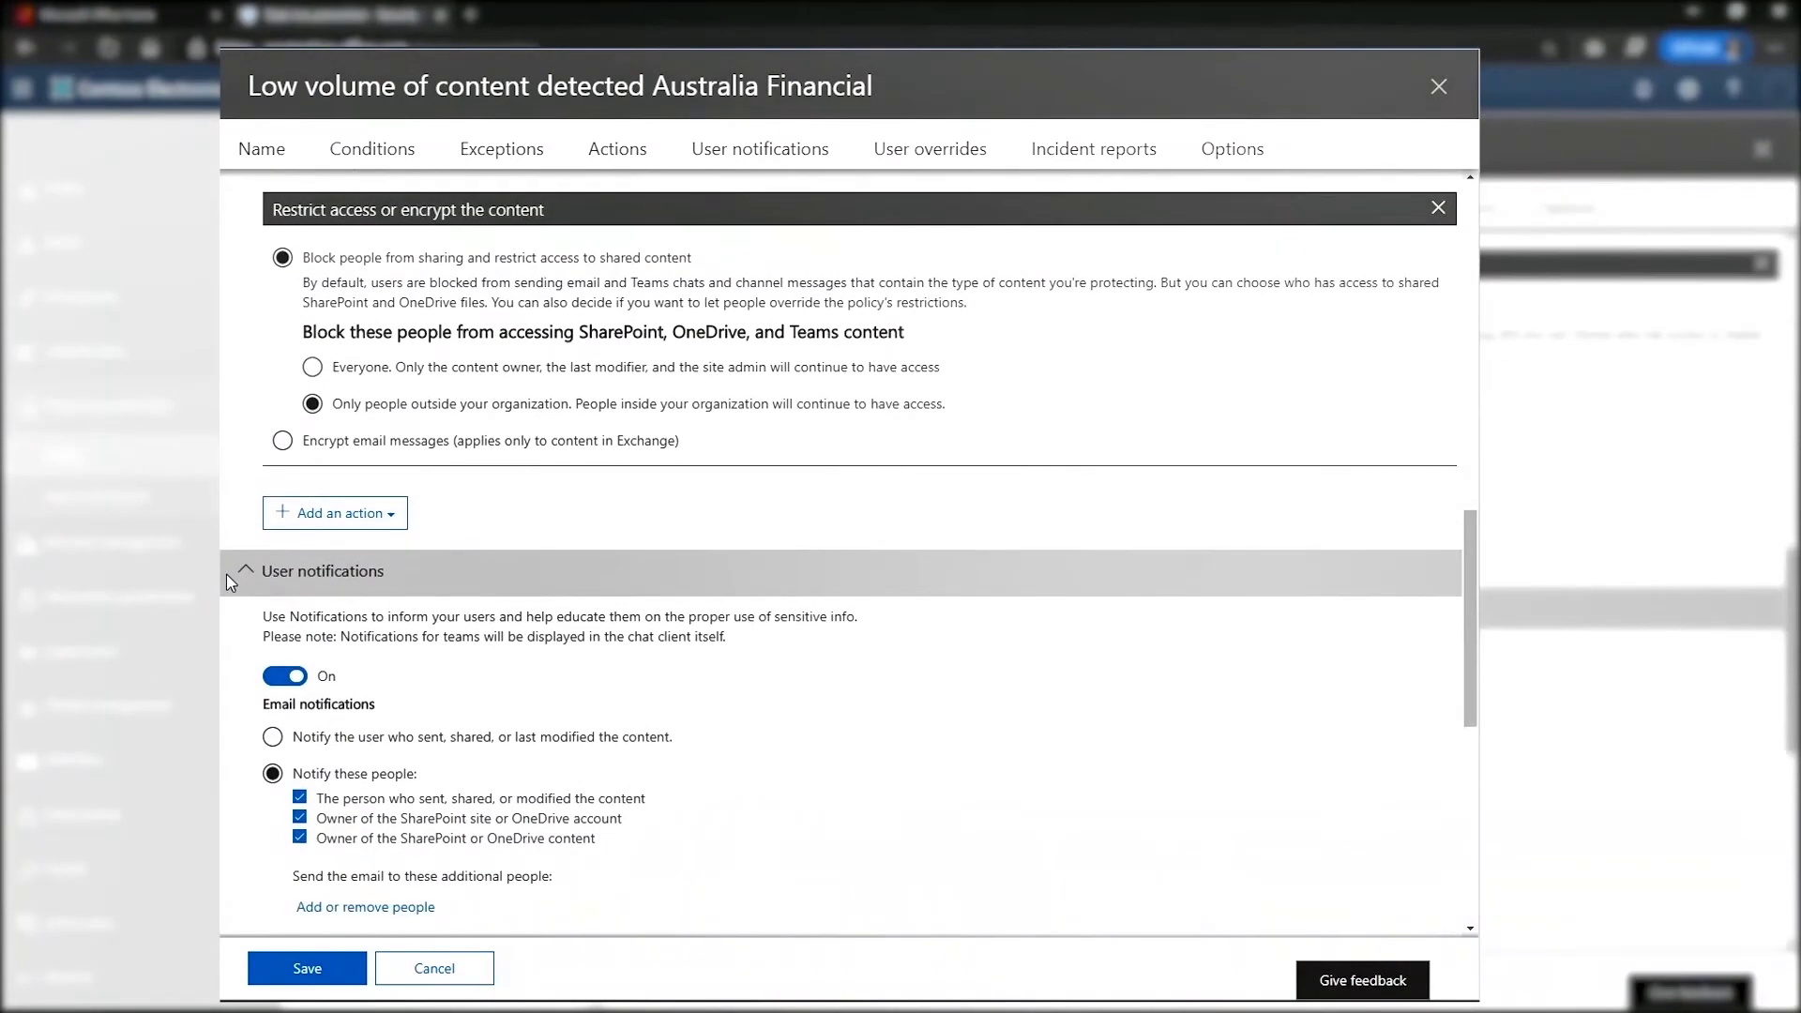
{"action": "scroll", "coordinate": [227, 574], "scroll_direction": "down", "scroll_amount": 3}
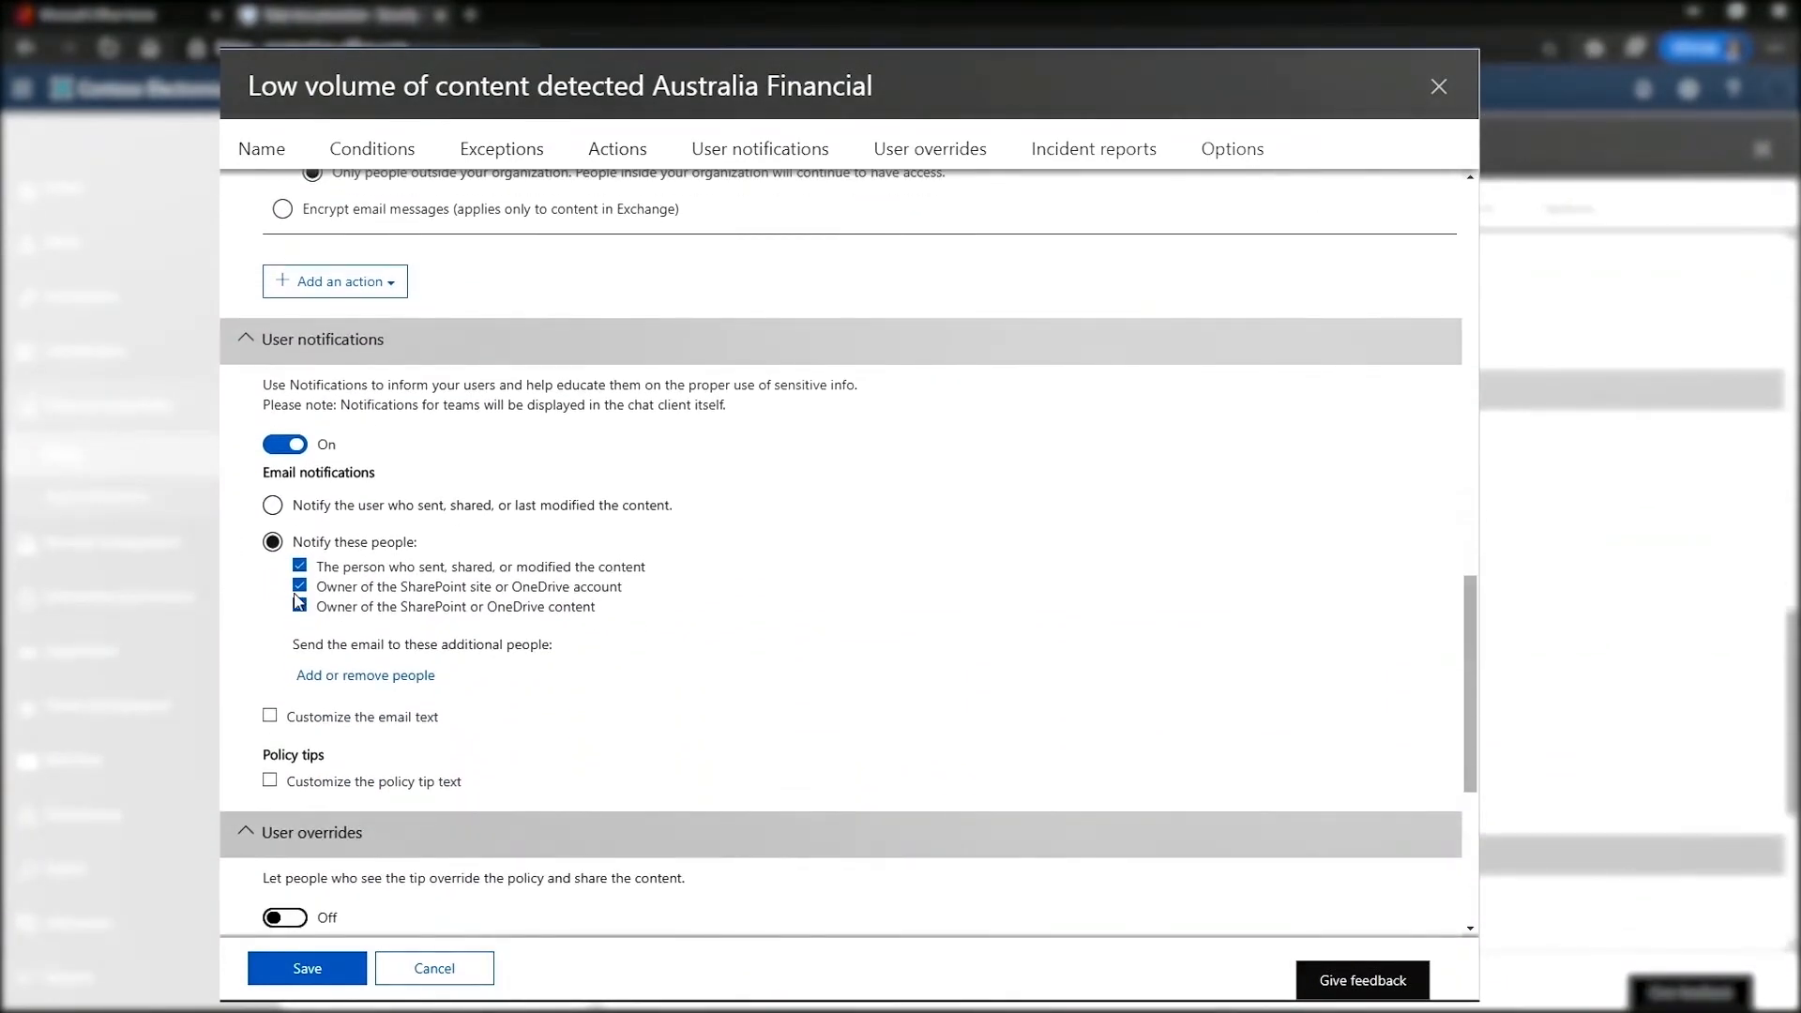
{"action": "left_click", "coordinate": [299, 606]}
{"action": "scroll", "coordinate": [227, 633], "scroll_direction": "down", "scroll_amount": 3}
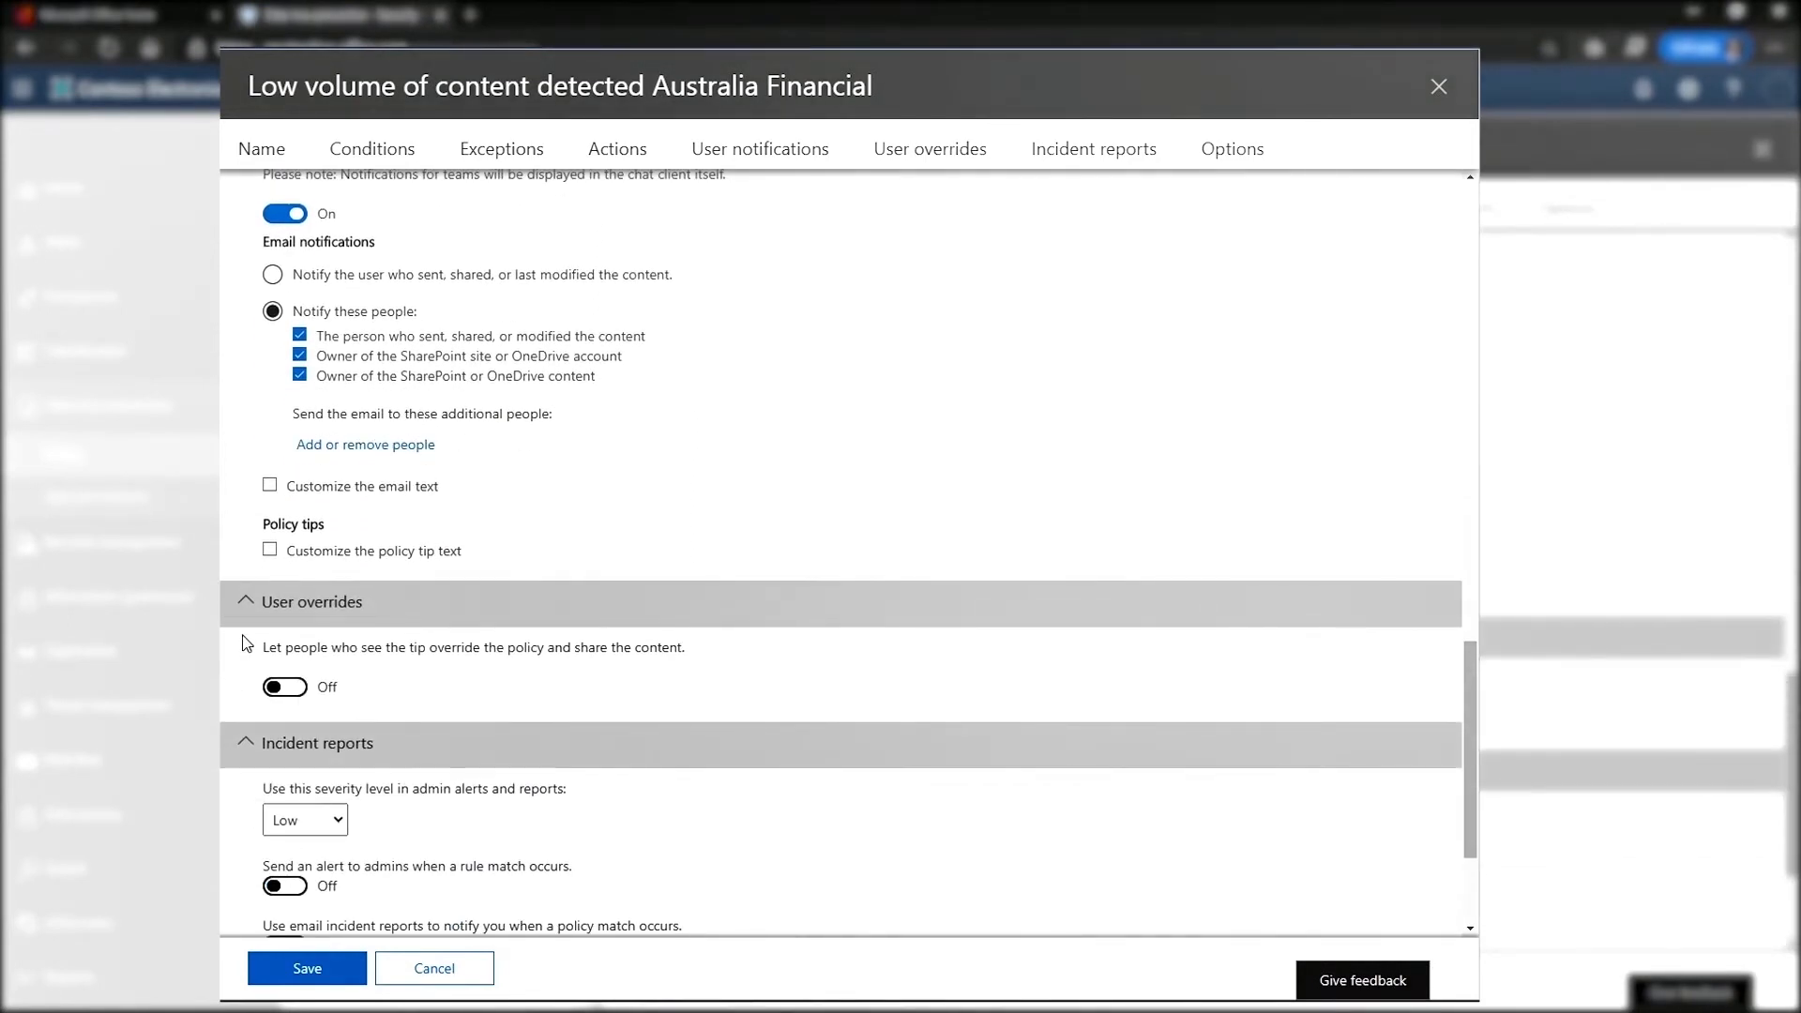
{"action": "scroll", "coordinate": [246, 643], "scroll_direction": "down", "scroll_amount": 2}
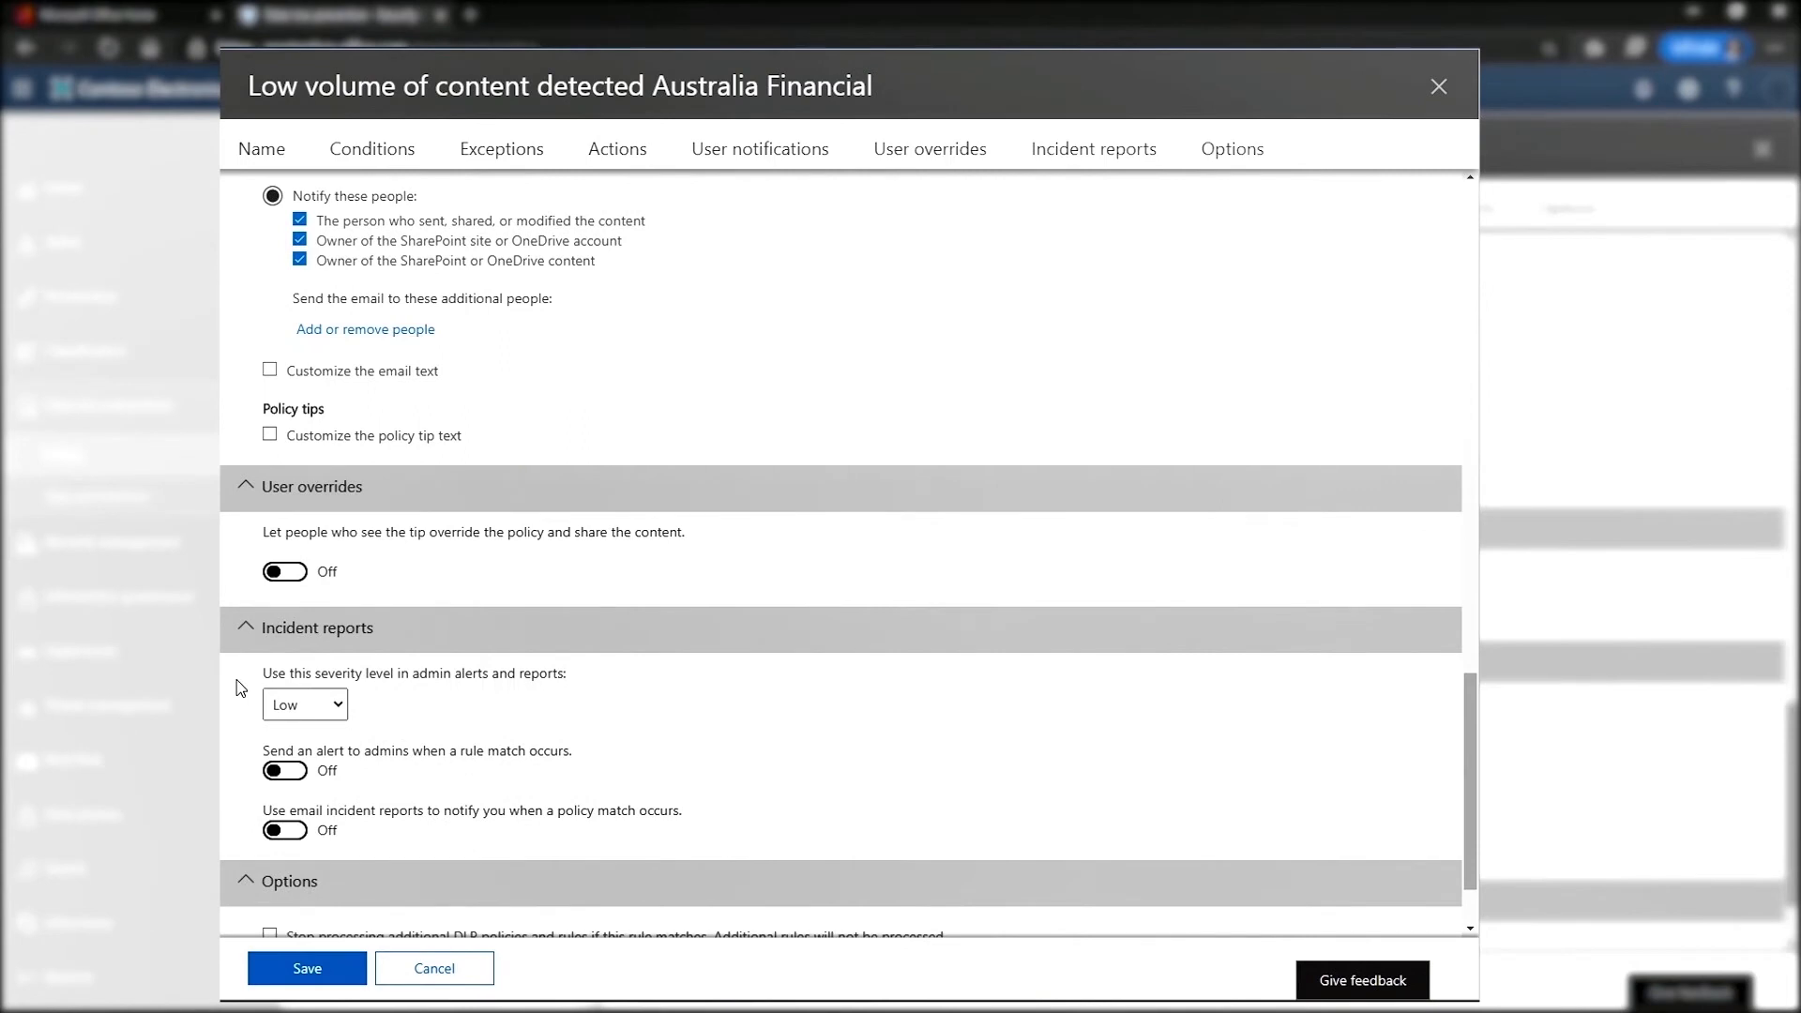
{"action": "scroll", "coordinate": [240, 688], "scroll_direction": "down", "scroll_amount": 2}
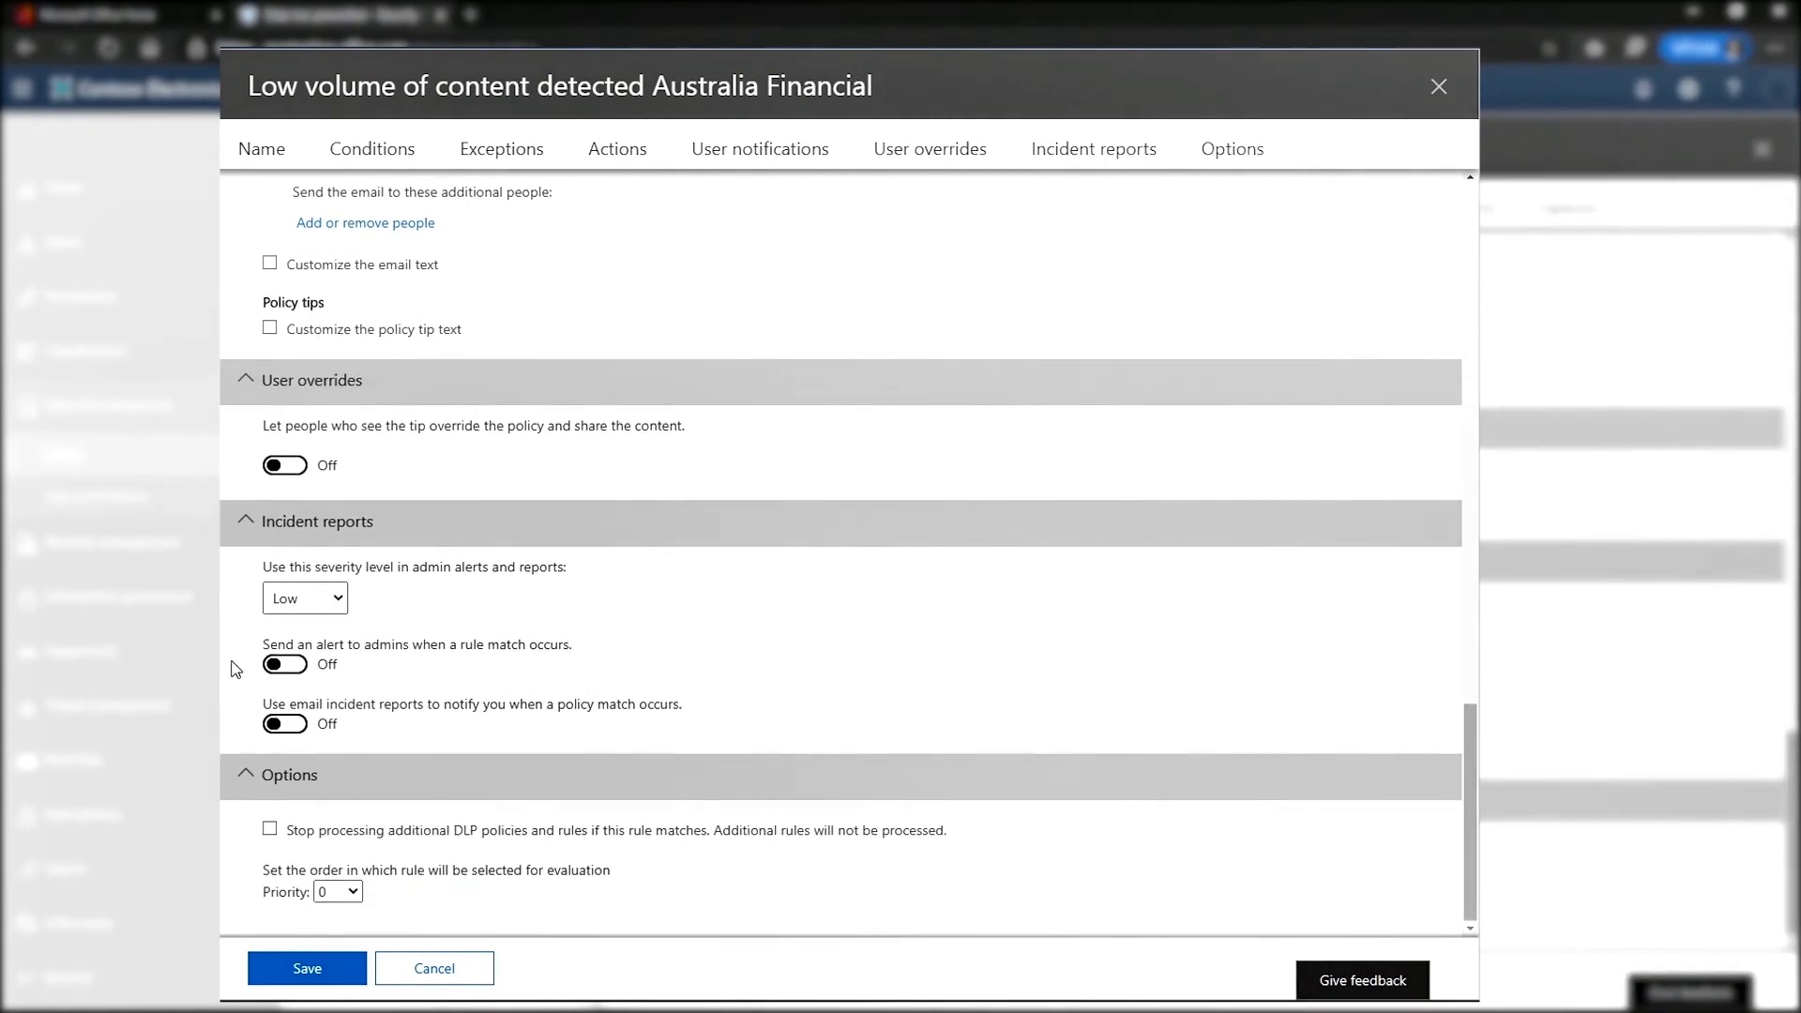
{"action": "left_click", "coordinate": [311, 605]}
{"action": "left_click", "coordinate": [306, 644]}
{"action": "left_click", "coordinate": [261, 980]}
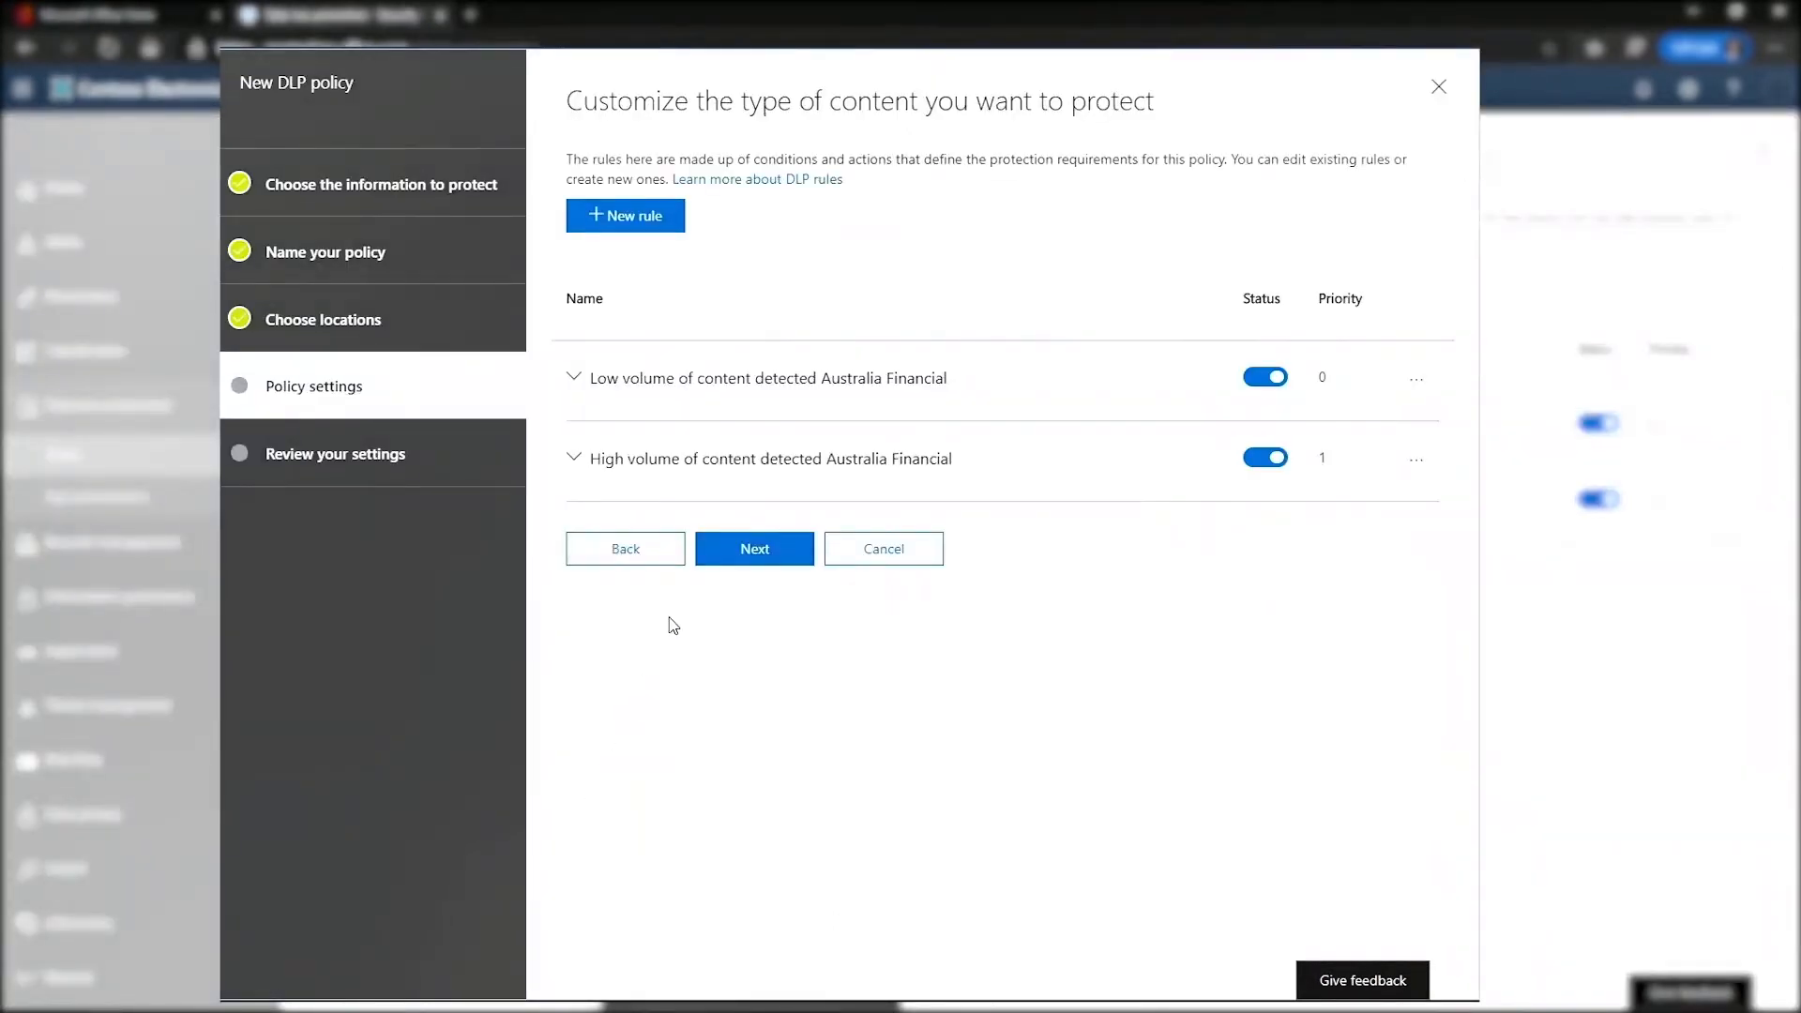
Check the high-volume rule's conditions and actions, and create the policy with it turned on right away.
{"action": "left_click", "coordinate": [577, 465]}
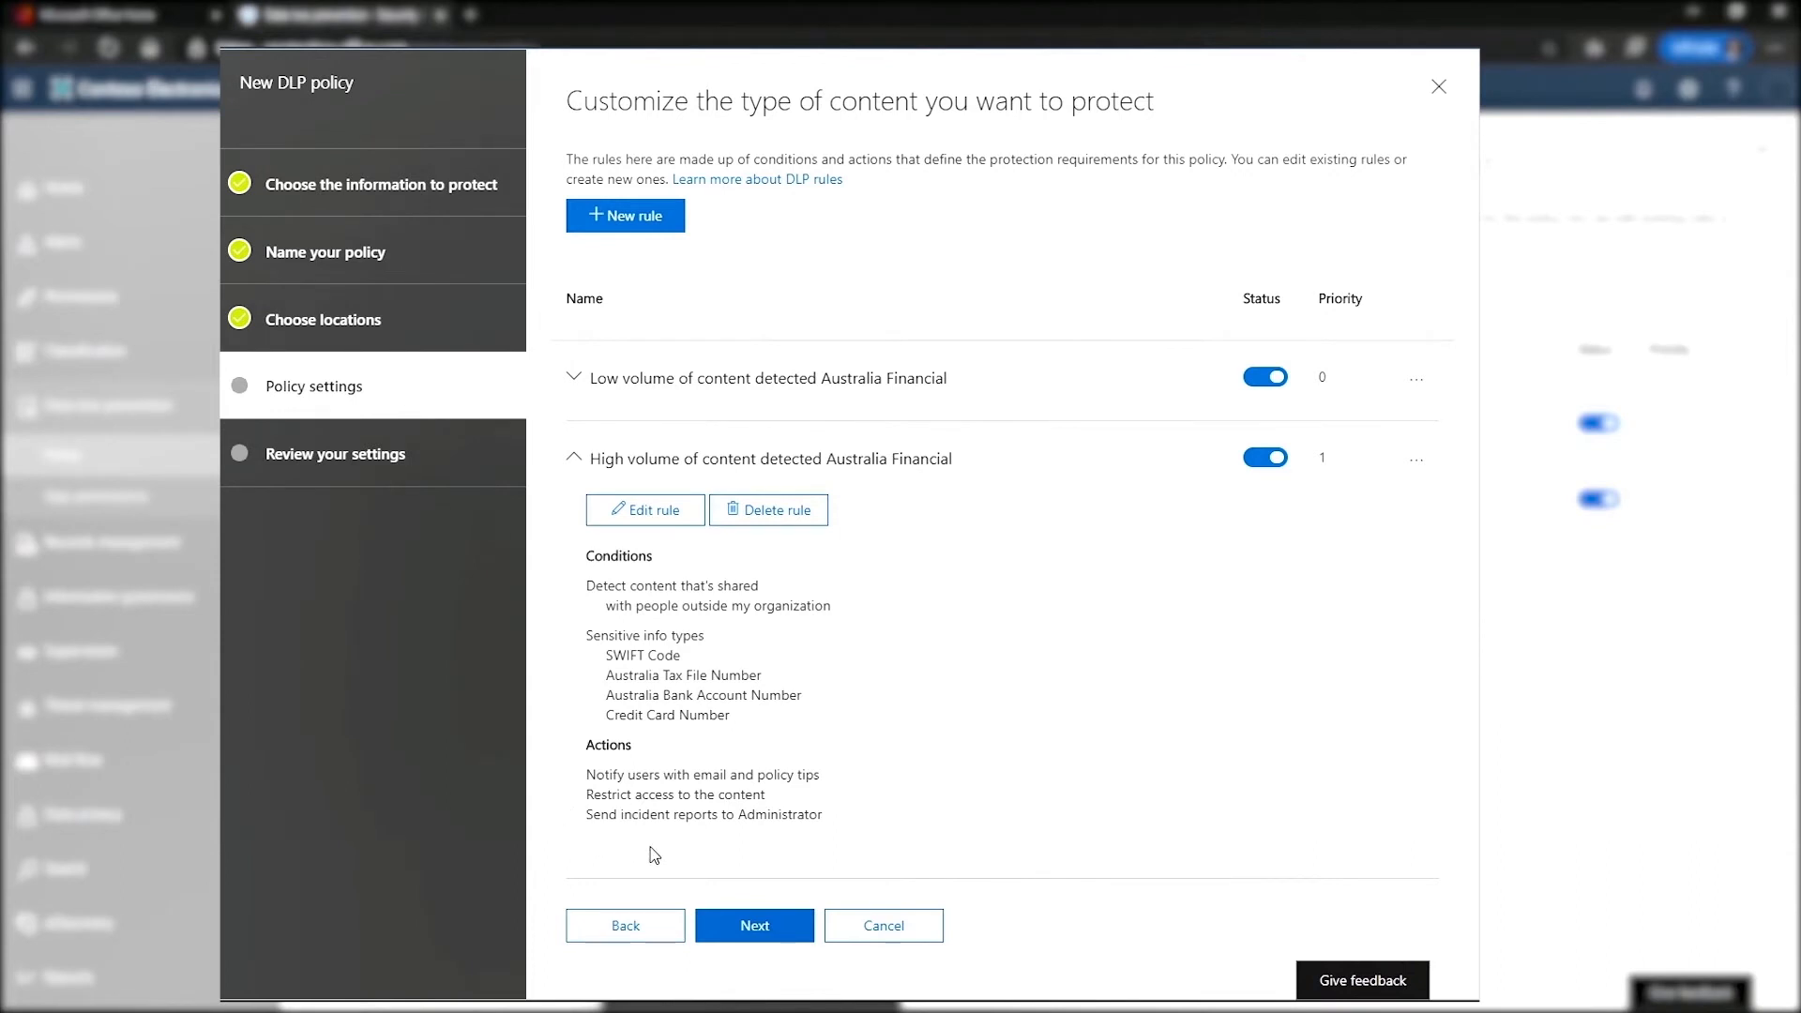
{"action": "left_click", "coordinate": [703, 917]}
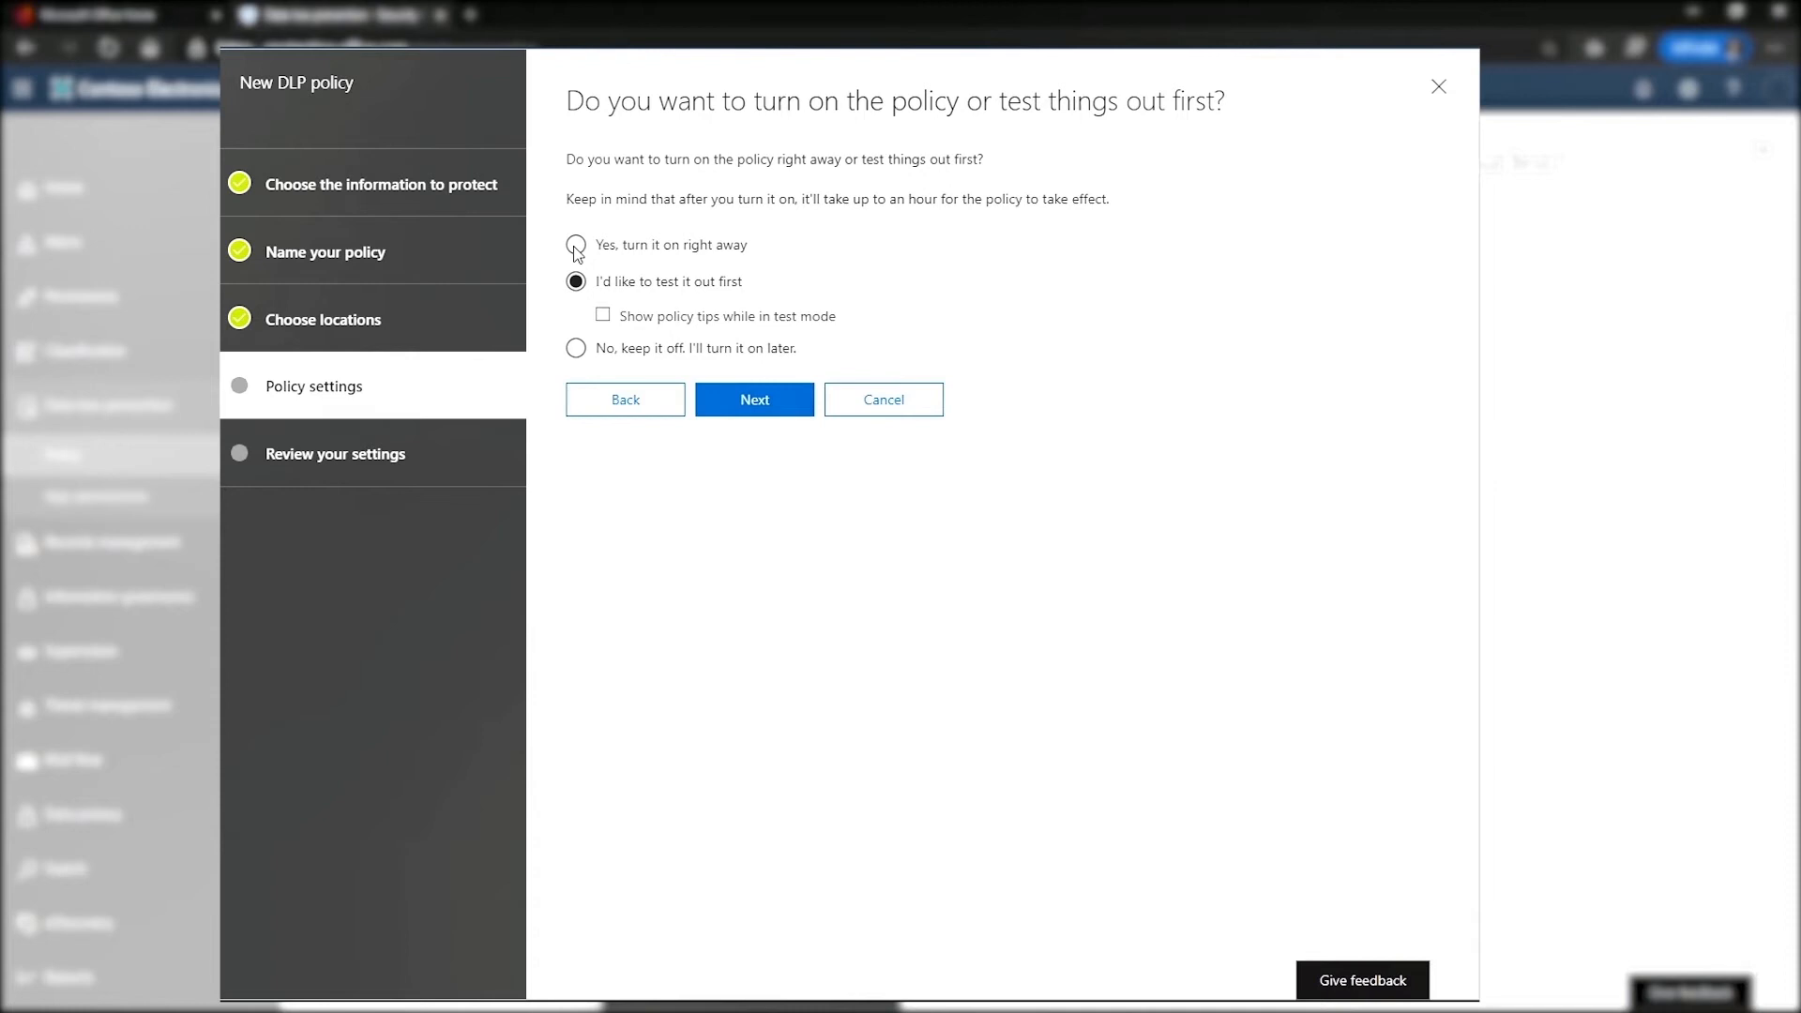
{"action": "left_click", "coordinate": [576, 249]}
{"action": "left_click", "coordinate": [810, 406]}
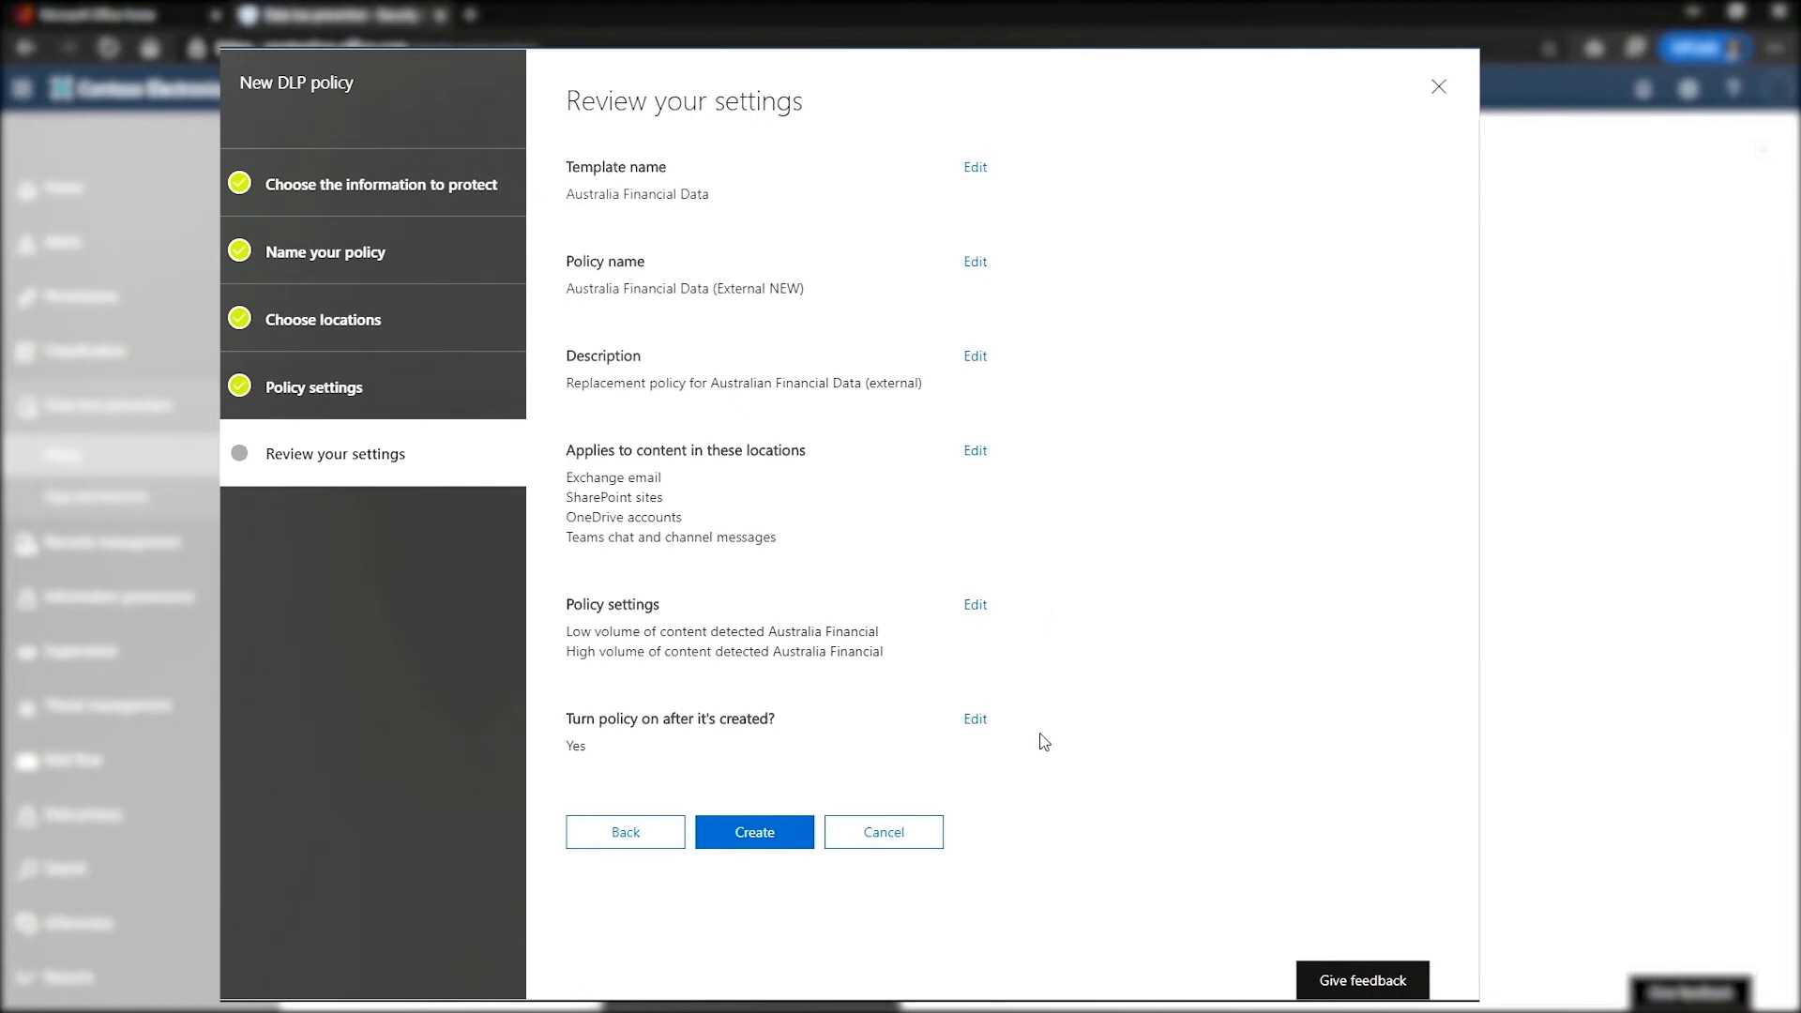
{"action": "left_click", "coordinate": [718, 845]}
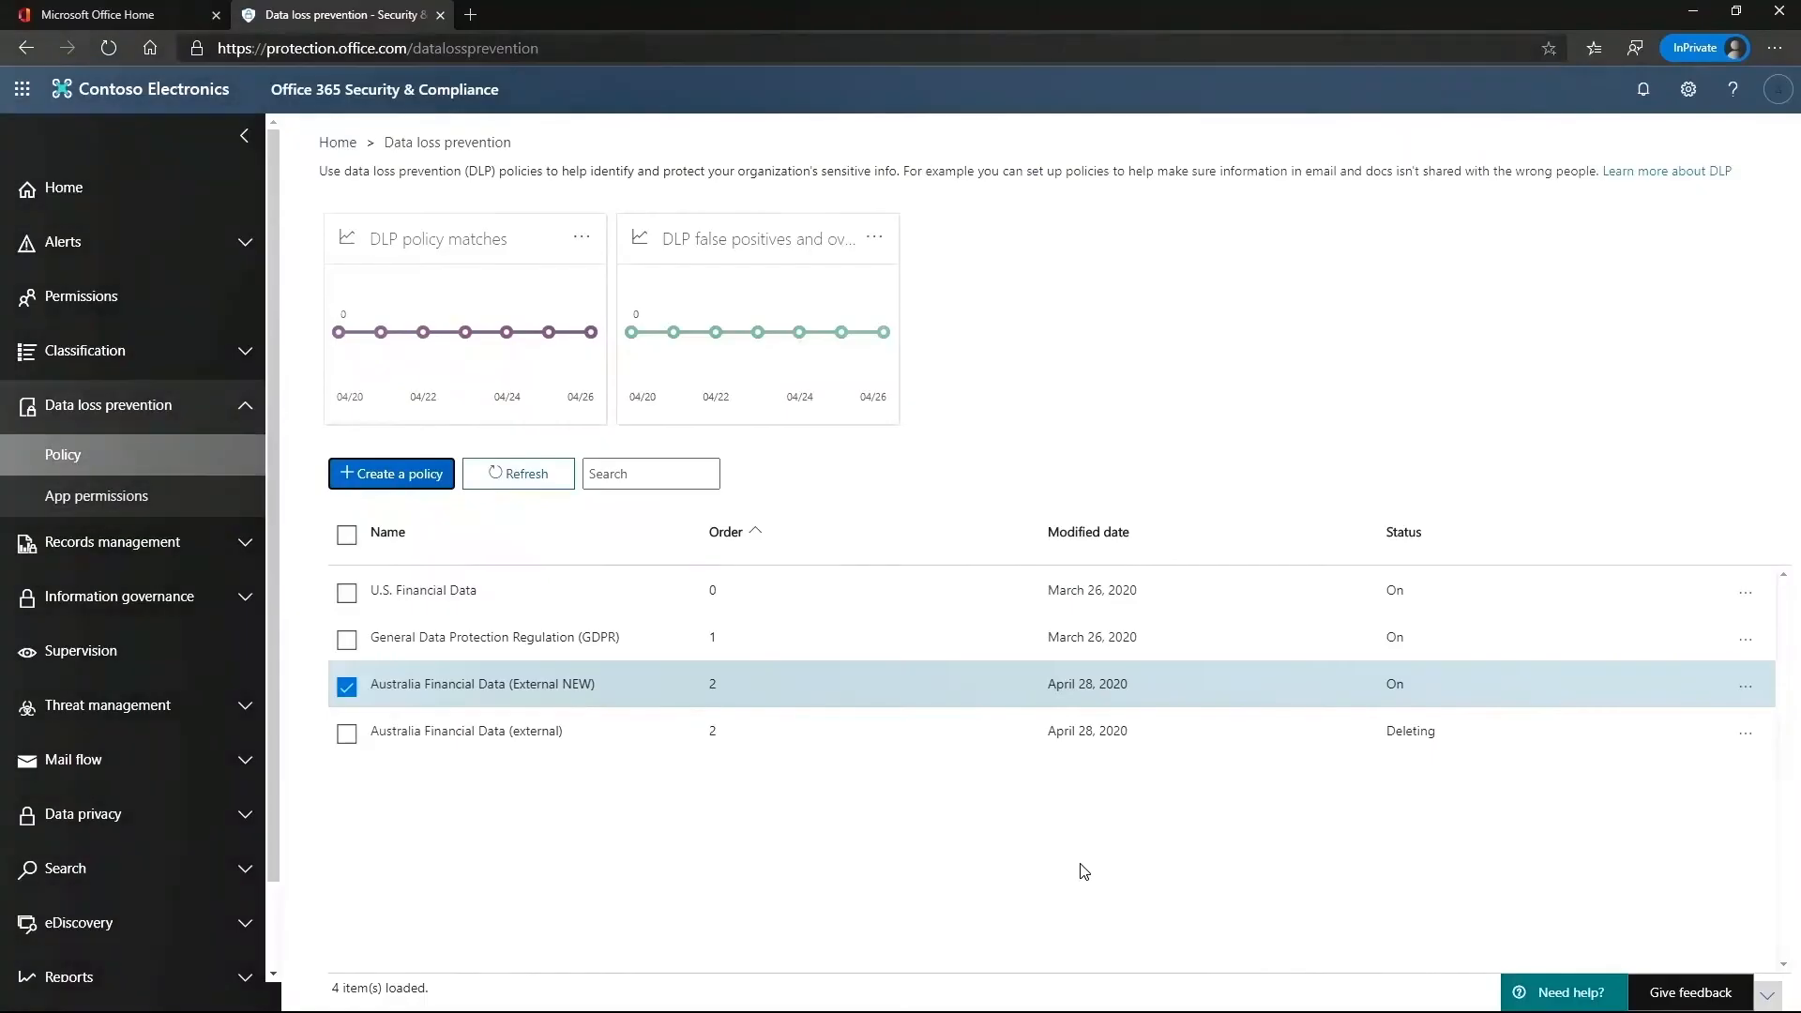